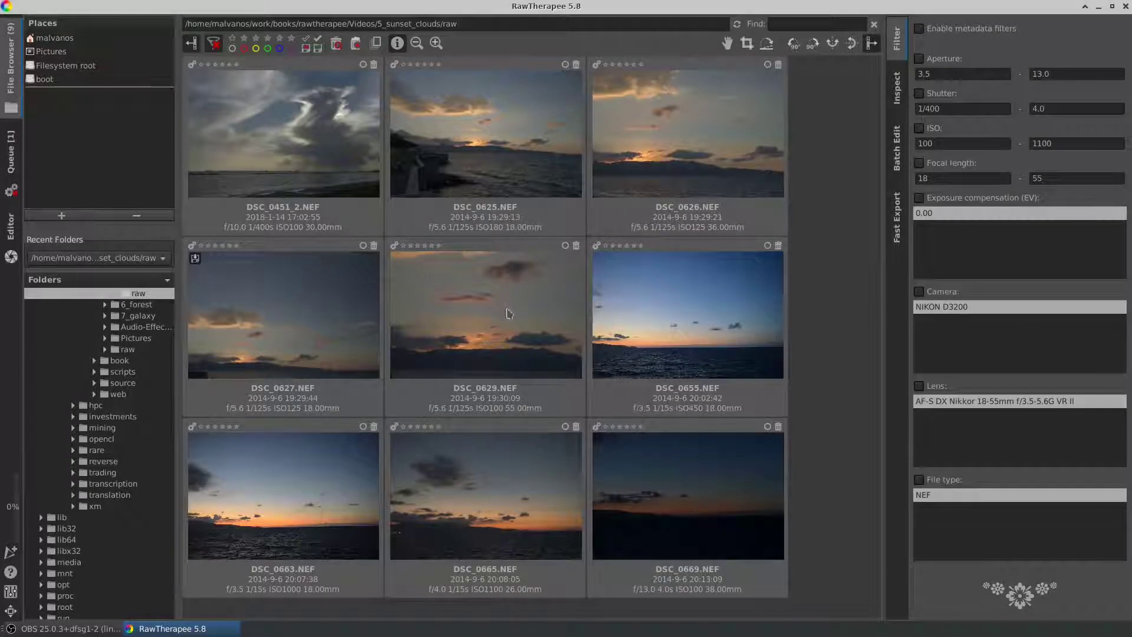
Select the DSC_0629.NEF thumbnail and open it in the Editor.
click(509, 313)
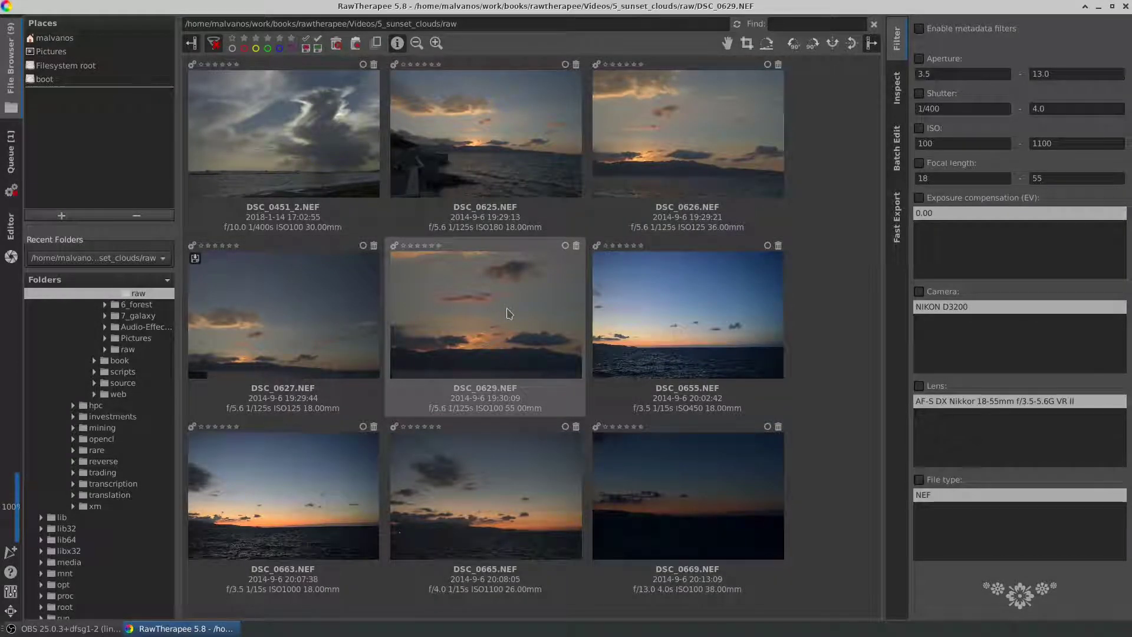
double_click(509, 314)
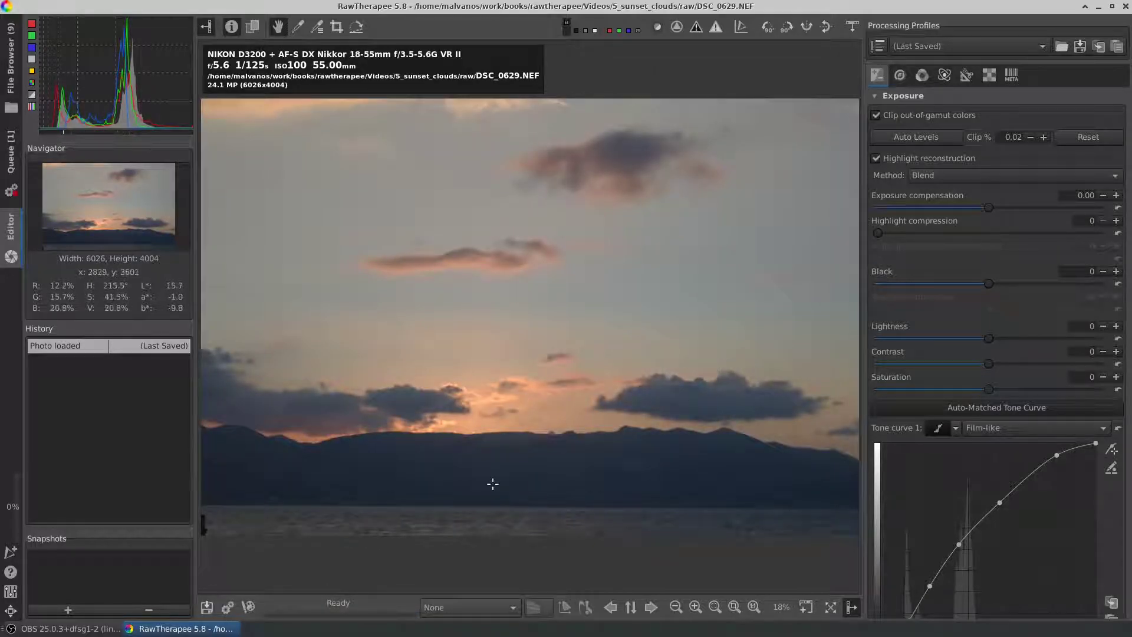
scroll(495, 445, up, 1)
scroll(496, 446, up, 1)
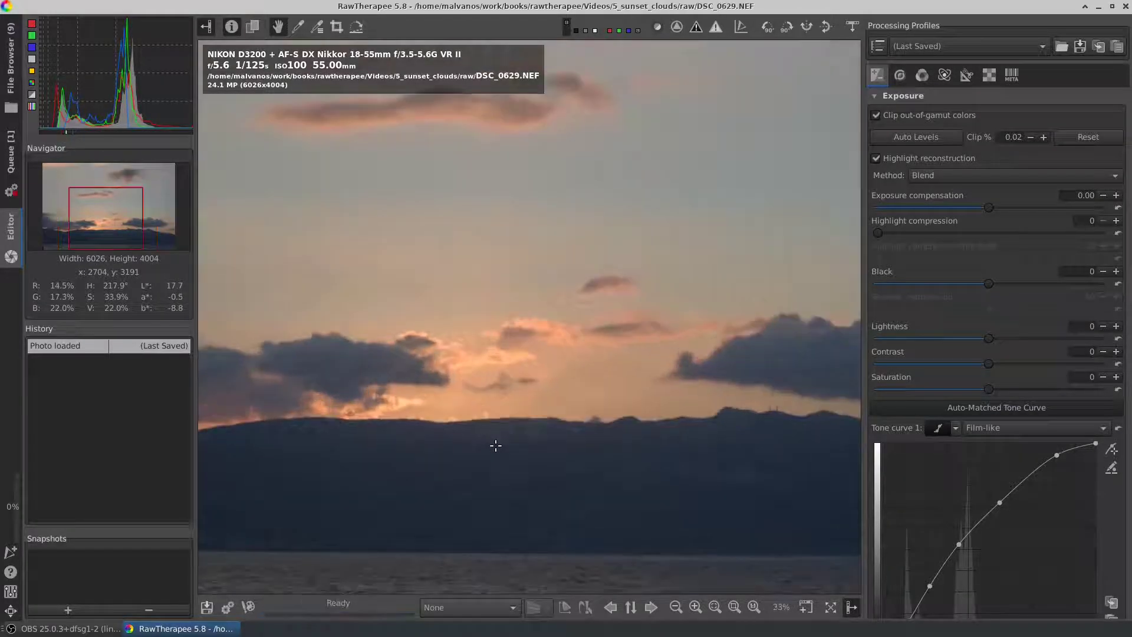
scroll(496, 445, up, 1)
scroll(436, 388, up, 2)
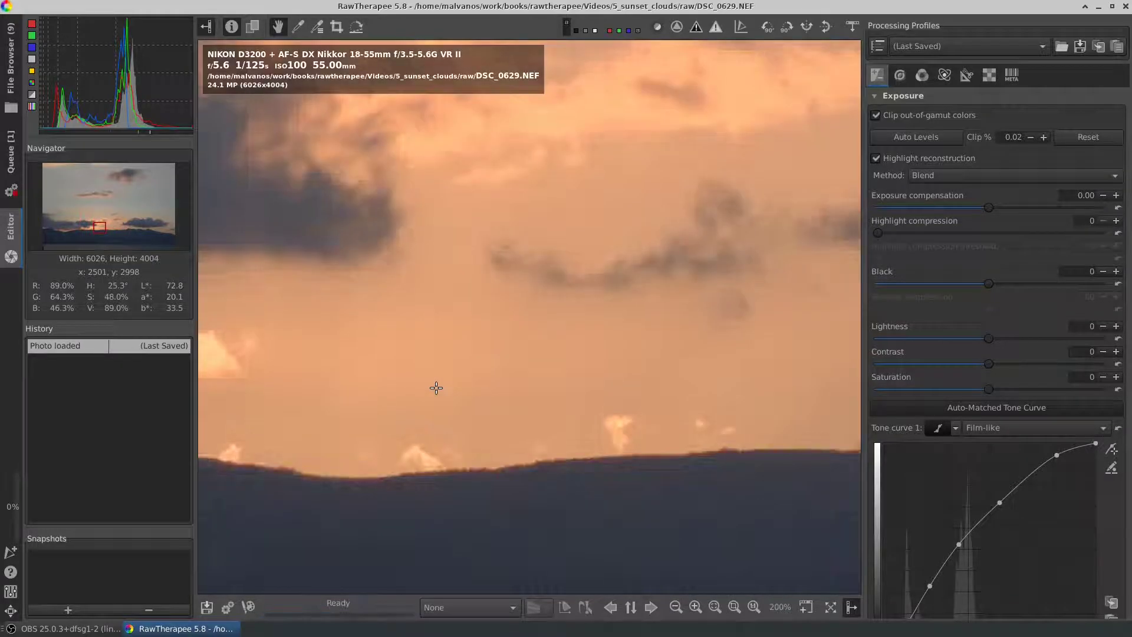
scroll(436, 388, down, 4)
scroll(437, 387, down, 1)
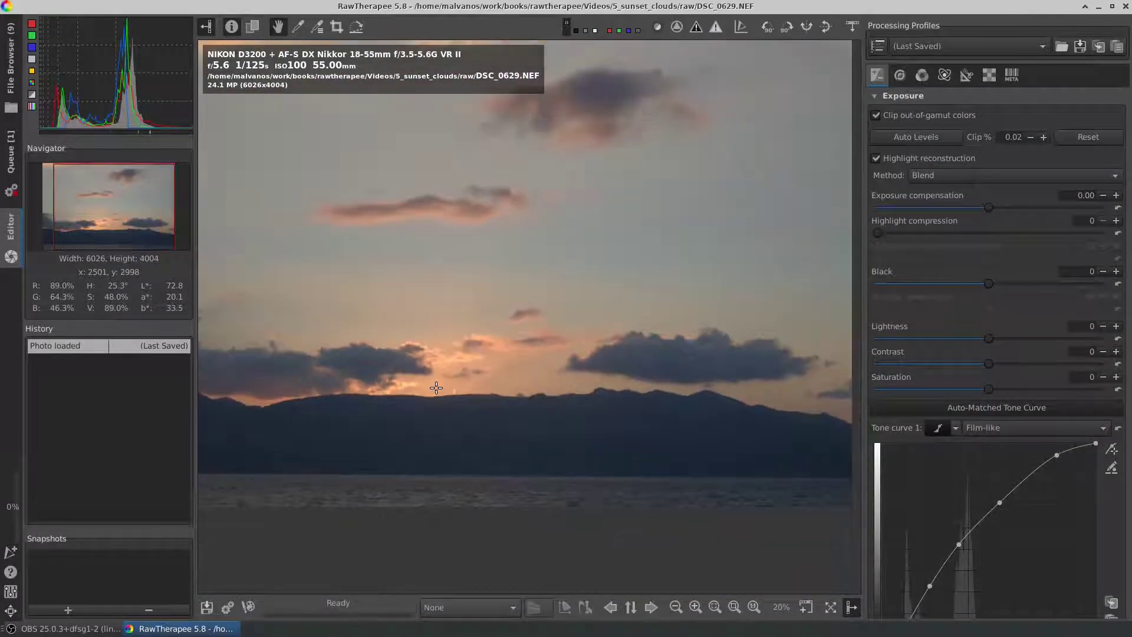
scroll(436, 388, down, 1)
scroll(484, 401, down, 1)
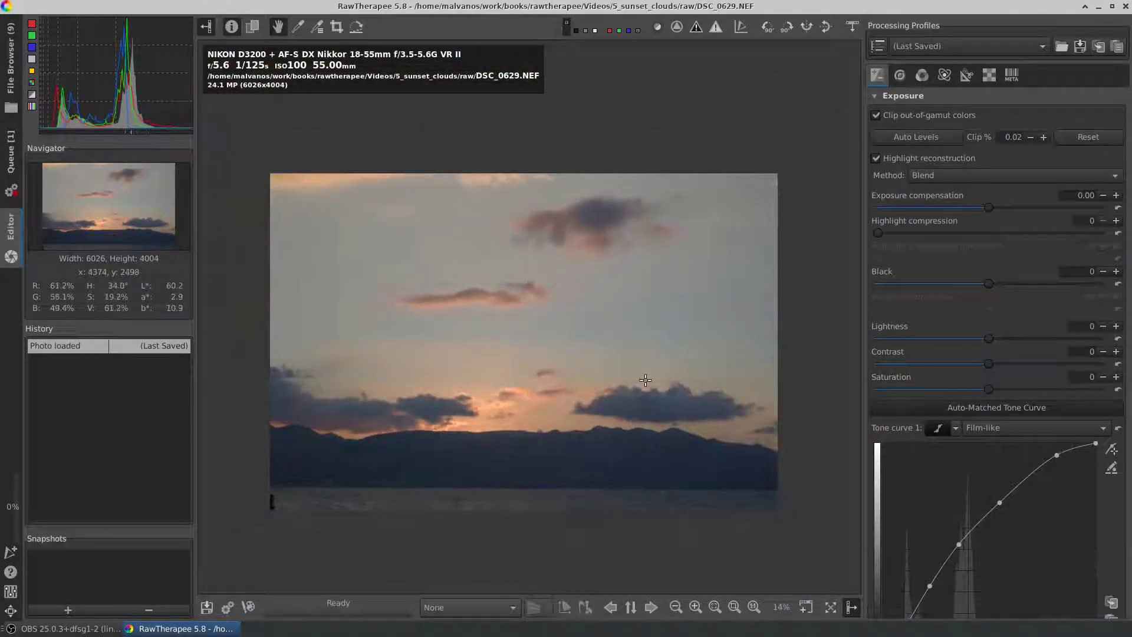
Apply the (Neutral) processing profile to DSC_0629.NEF.
click(1041, 49)
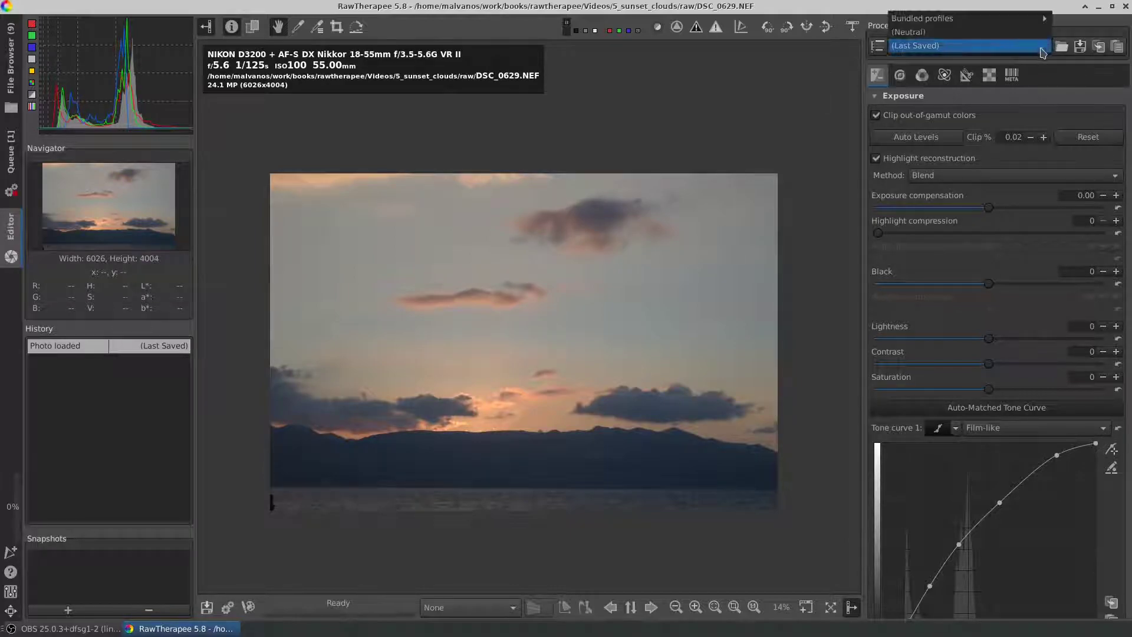
click(1041, 46)
key(Escape)
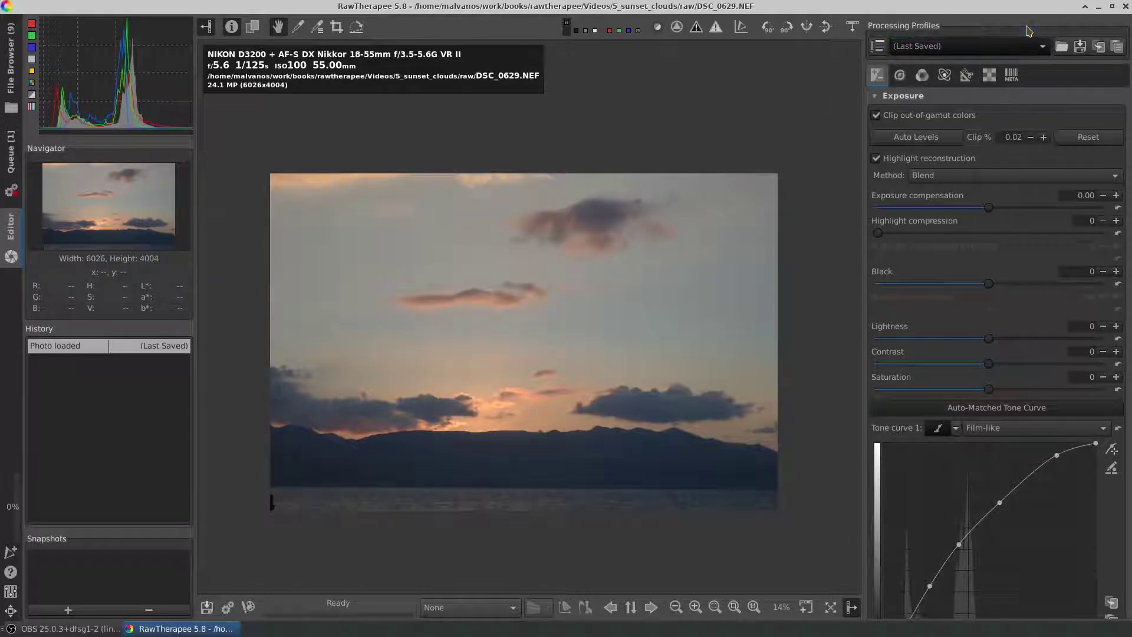
click(1026, 31)
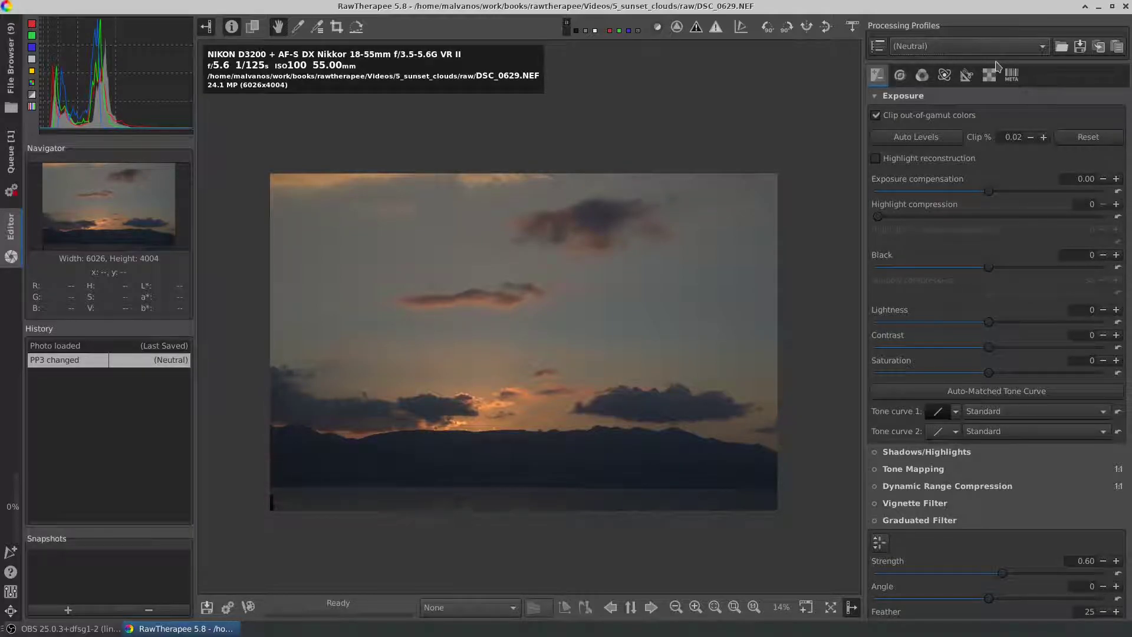
Apply Automatic distortion correction from the Transform tools.
click(971, 78)
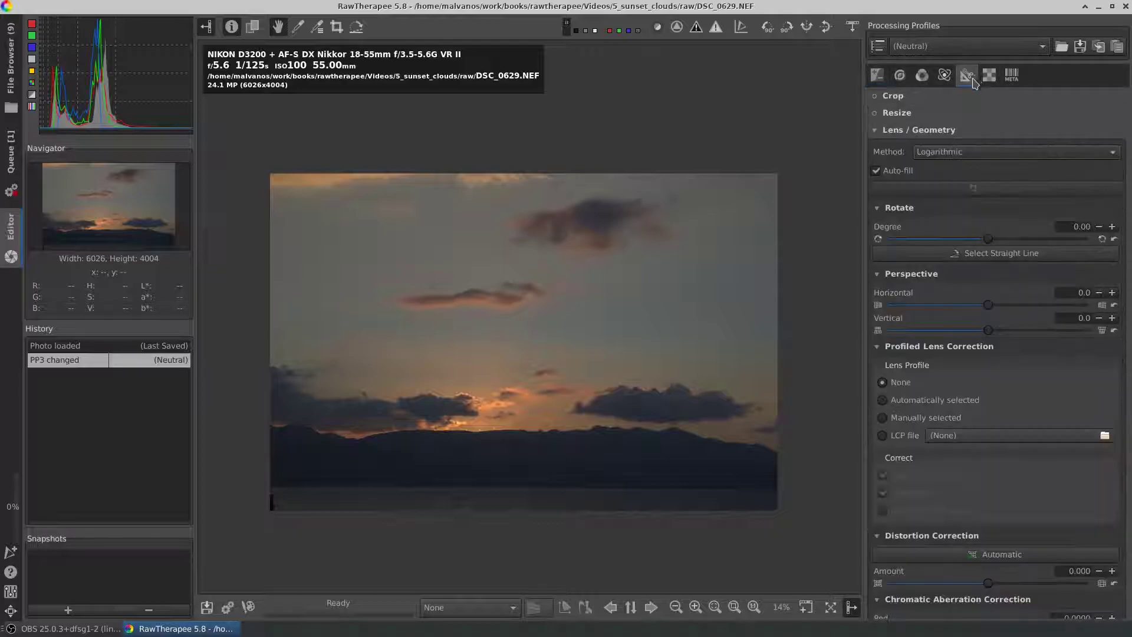
scroll(962, 344, down, 2)
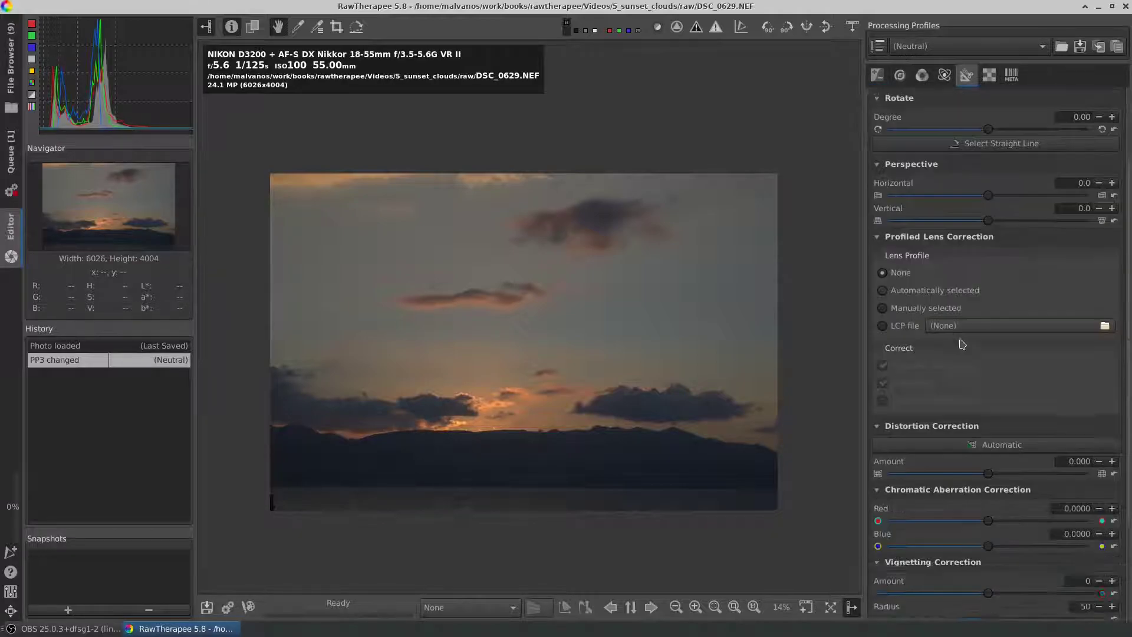
scroll(961, 343, down, 2)
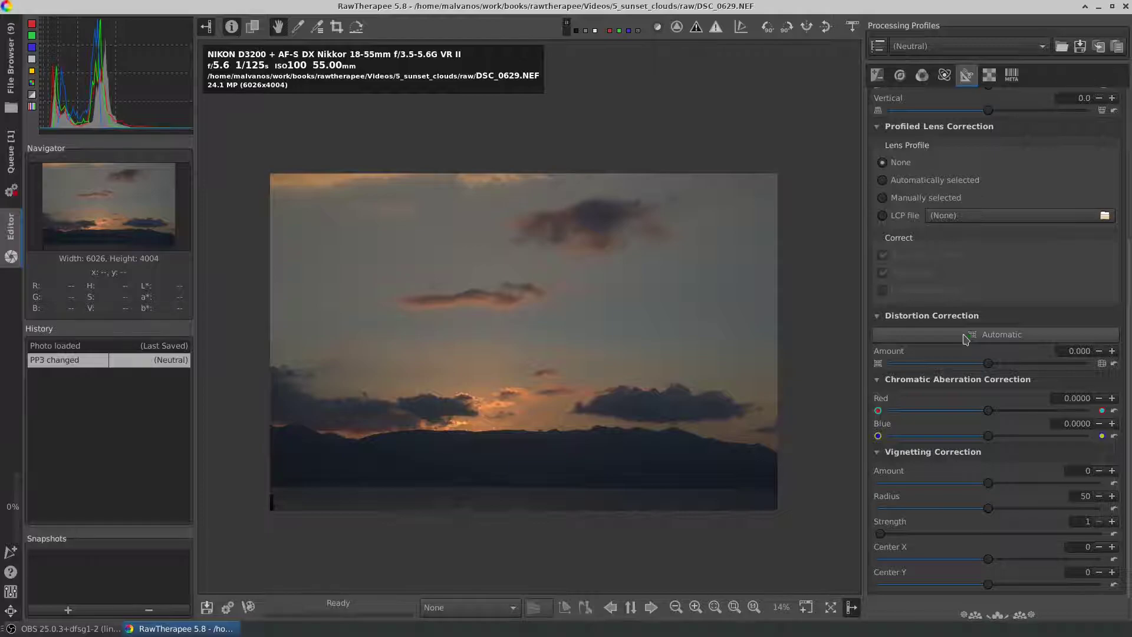
click(964, 337)
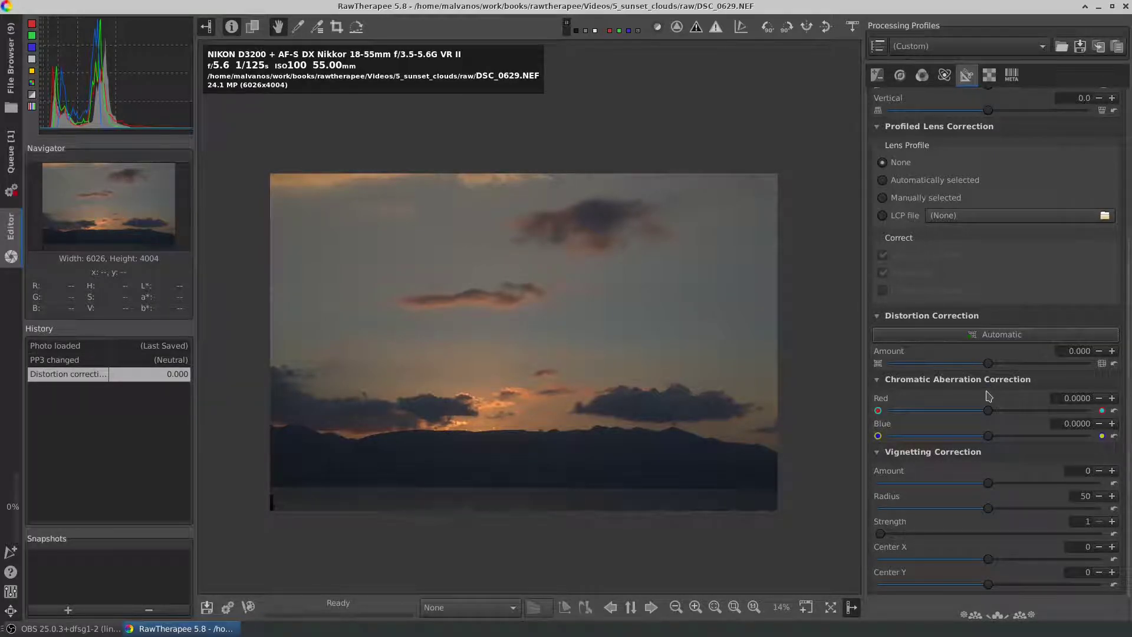
click(877, 75)
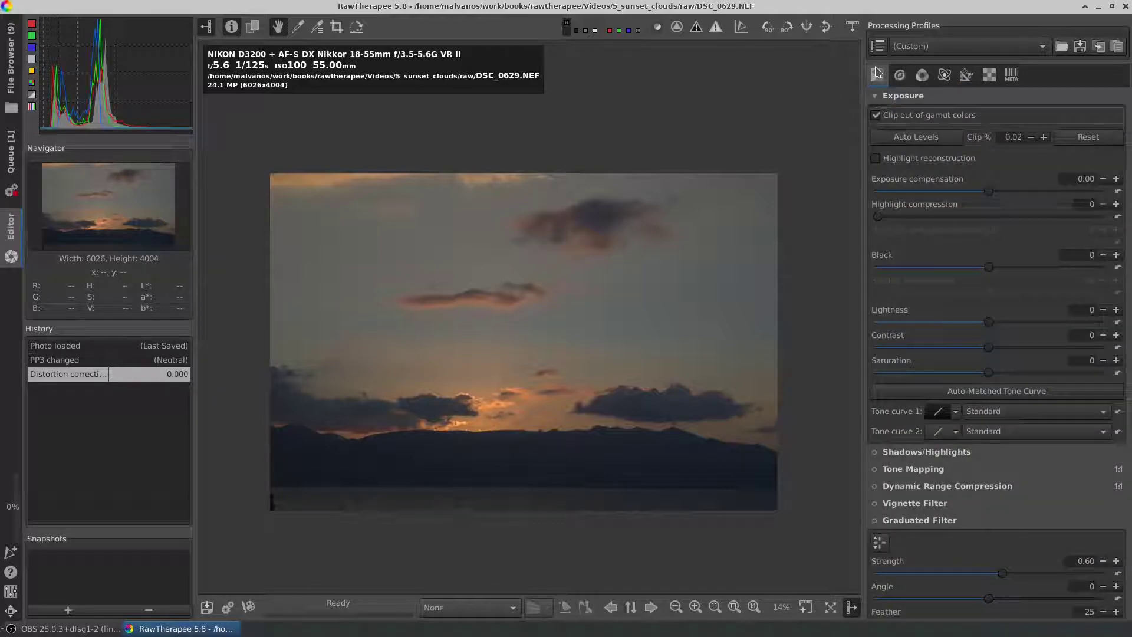
Apply Auto Levels (exposure 1.17, contrast 29) and enable Luminance Recovery highlight reconstruction.
click(937, 141)
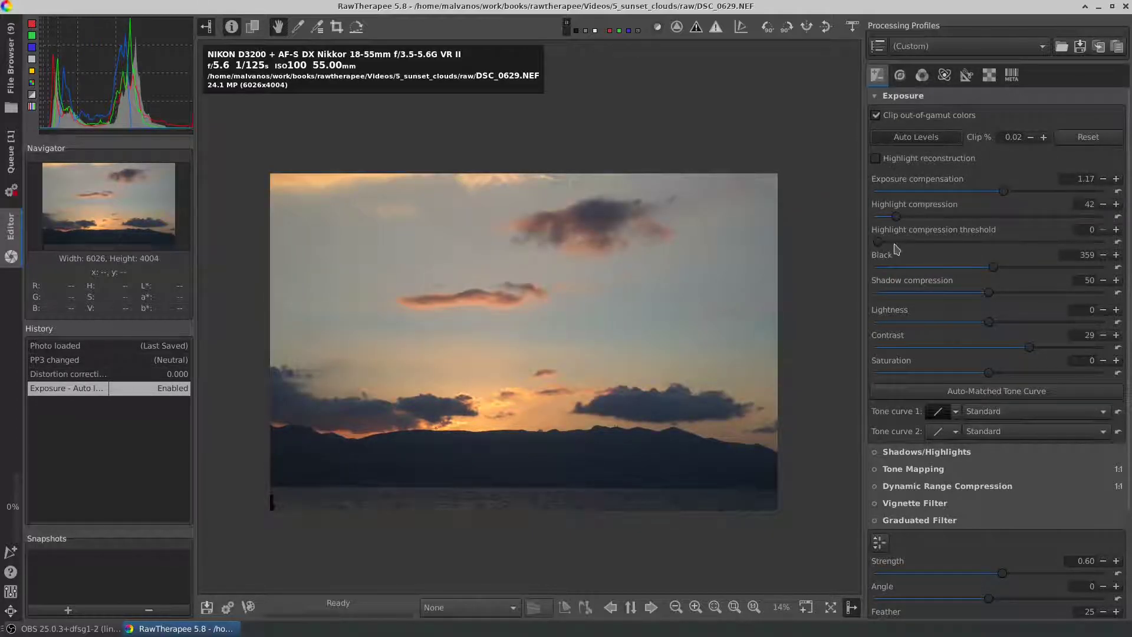
click(960, 158)
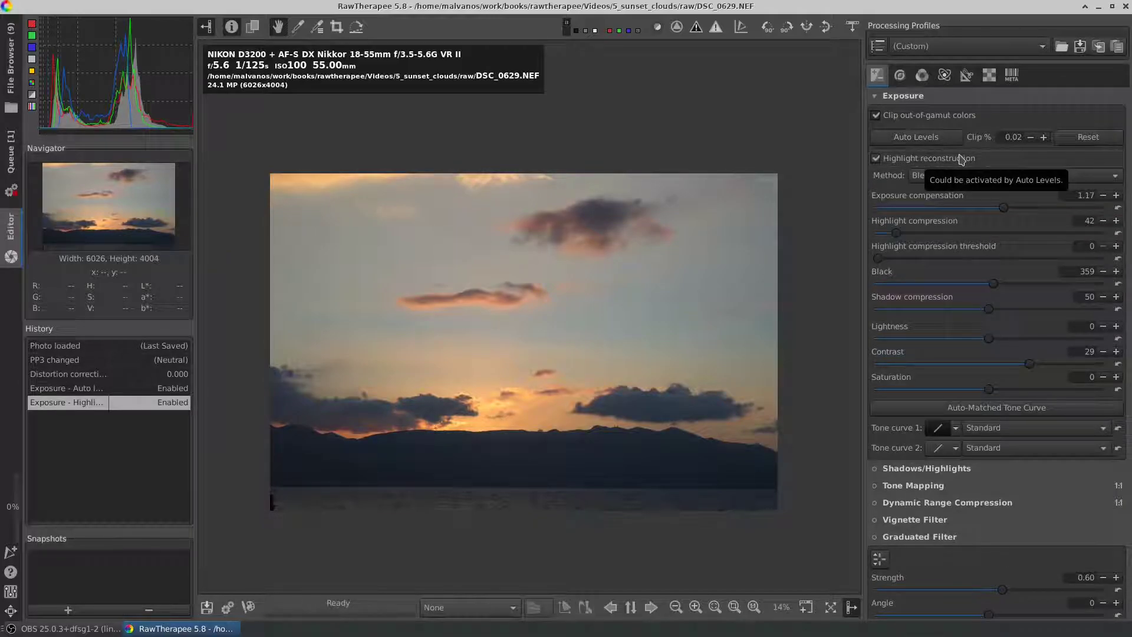
click(973, 175)
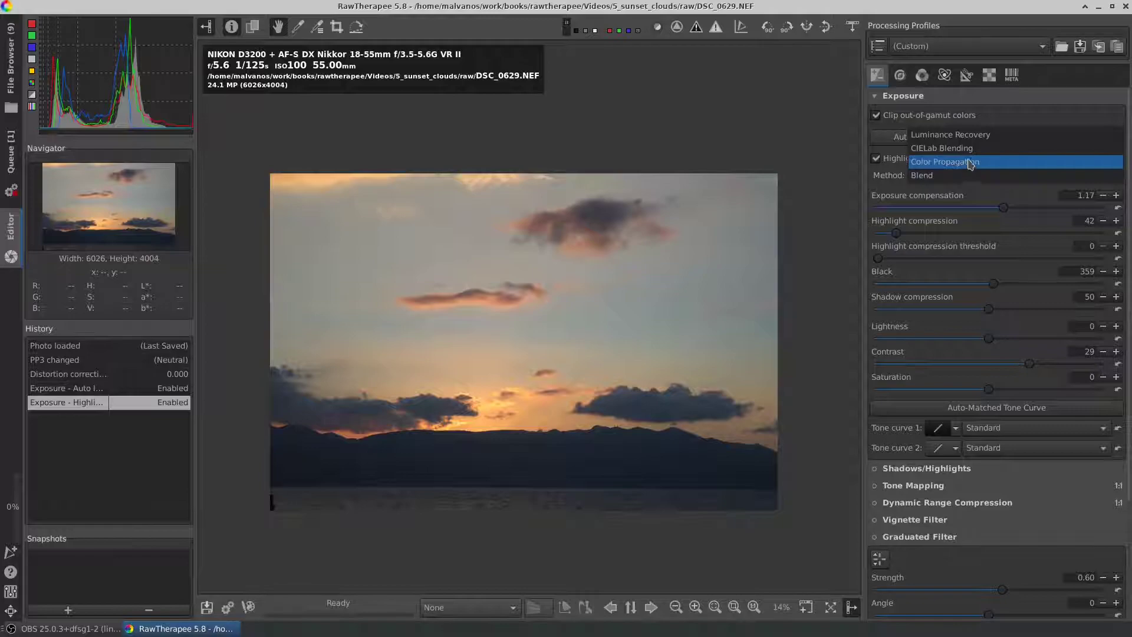
click(971, 137)
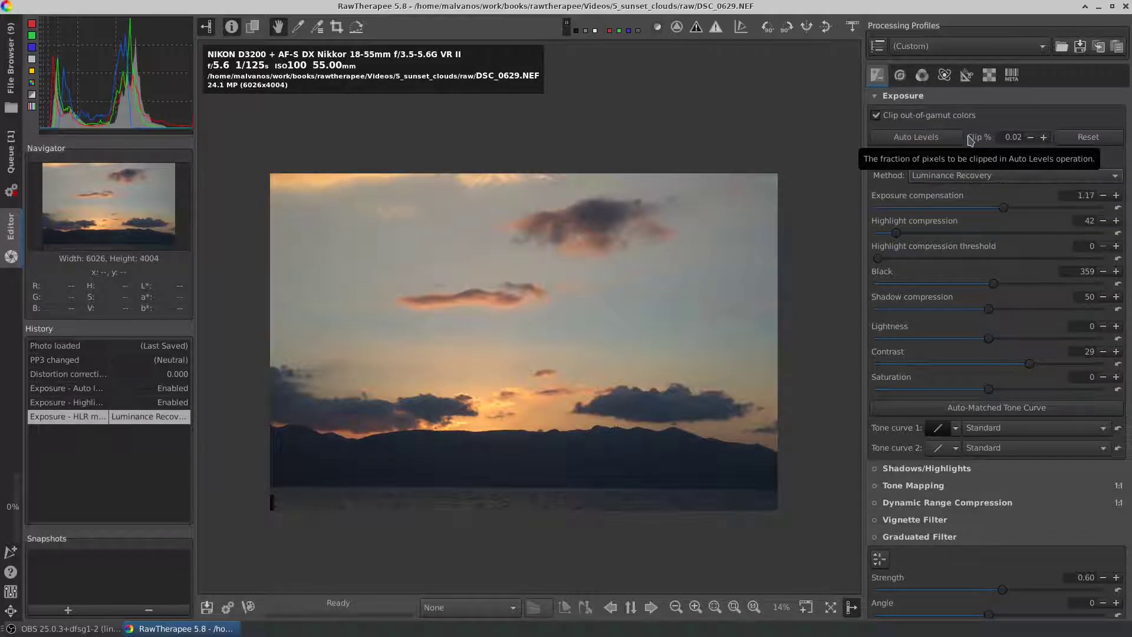
click(900, 74)
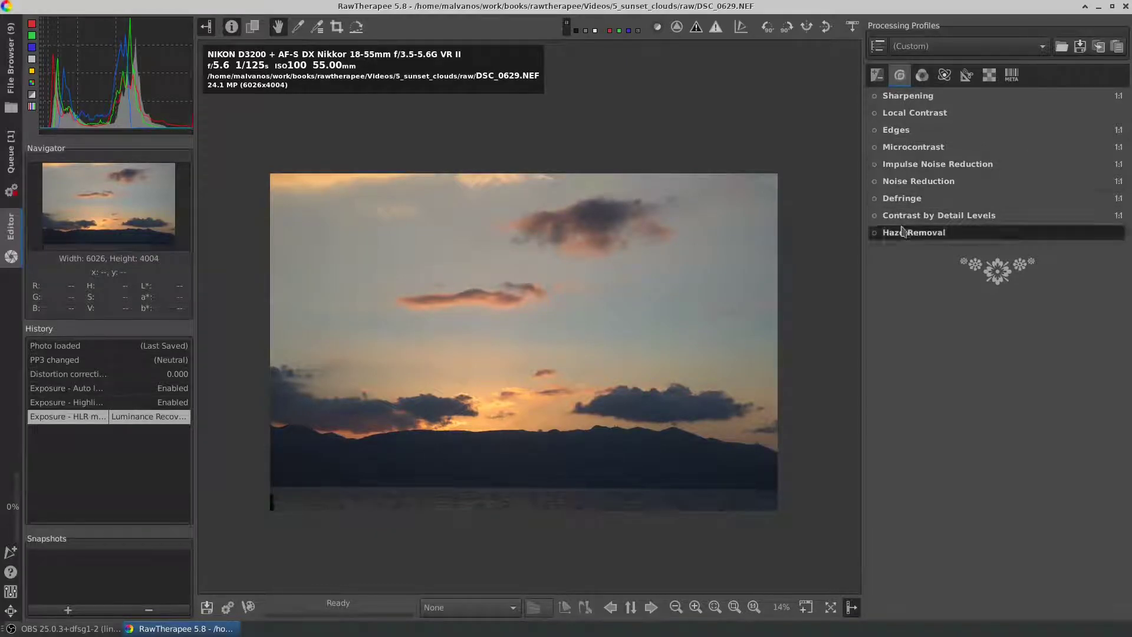
Enable Haze Removal at strength 21, toggling it off and on to compare.
click(876, 233)
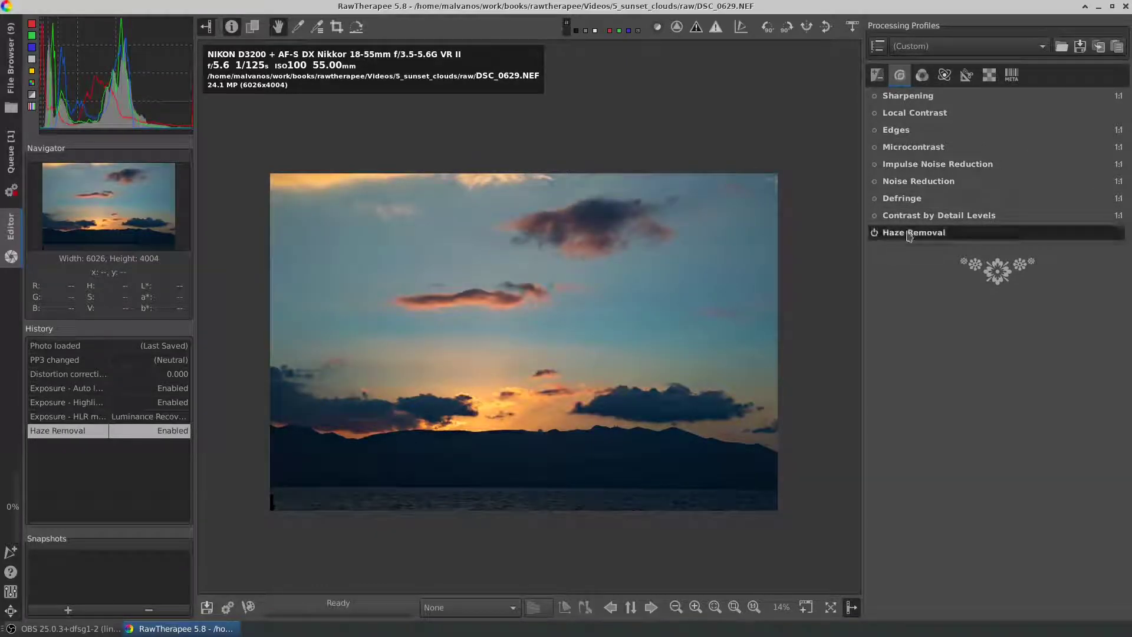
click(908, 234)
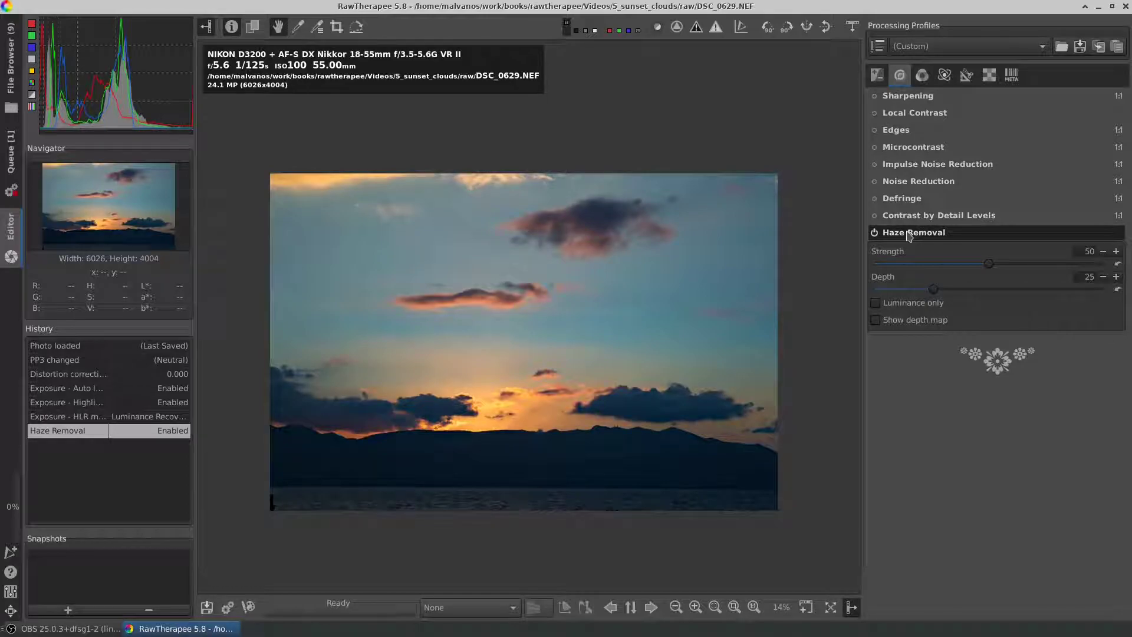
drag(989, 264, 928, 267)
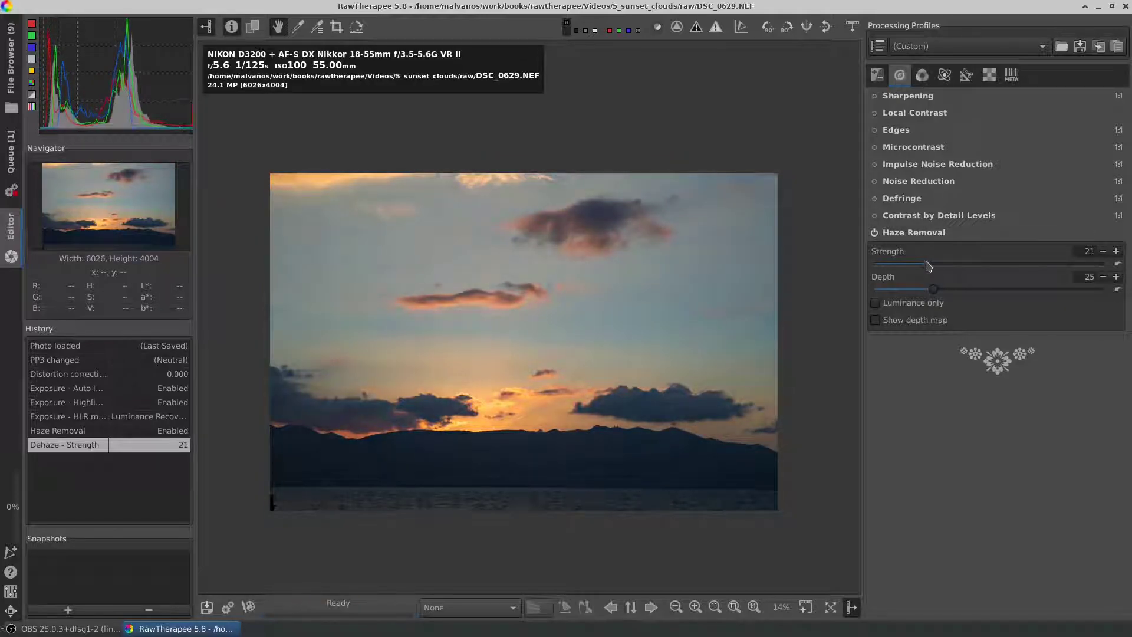
click(874, 232)
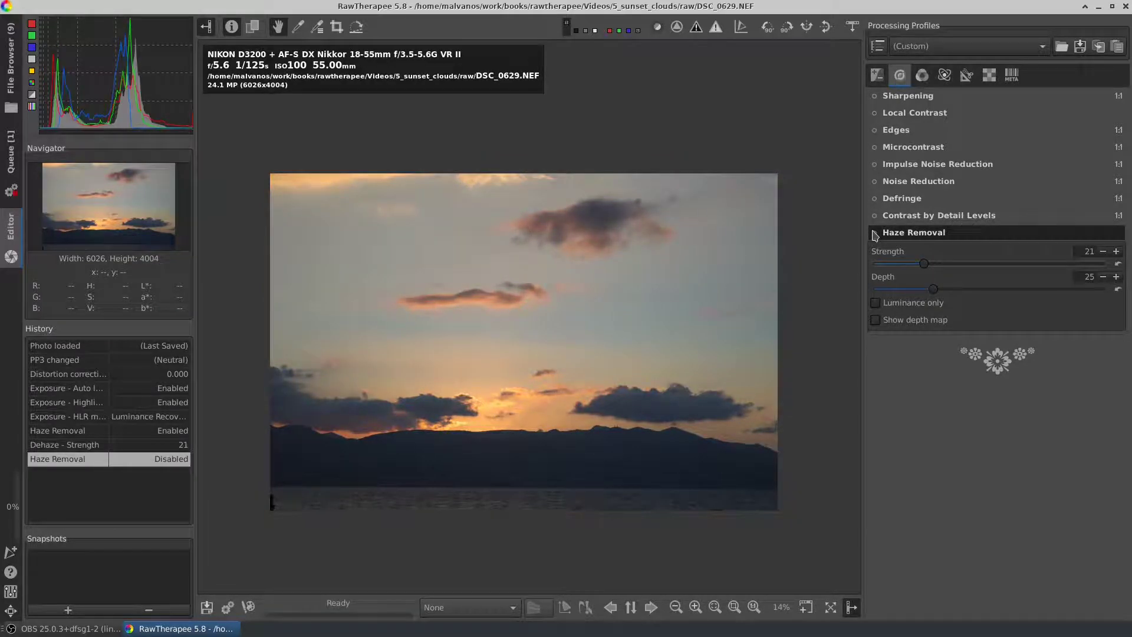
click(874, 233)
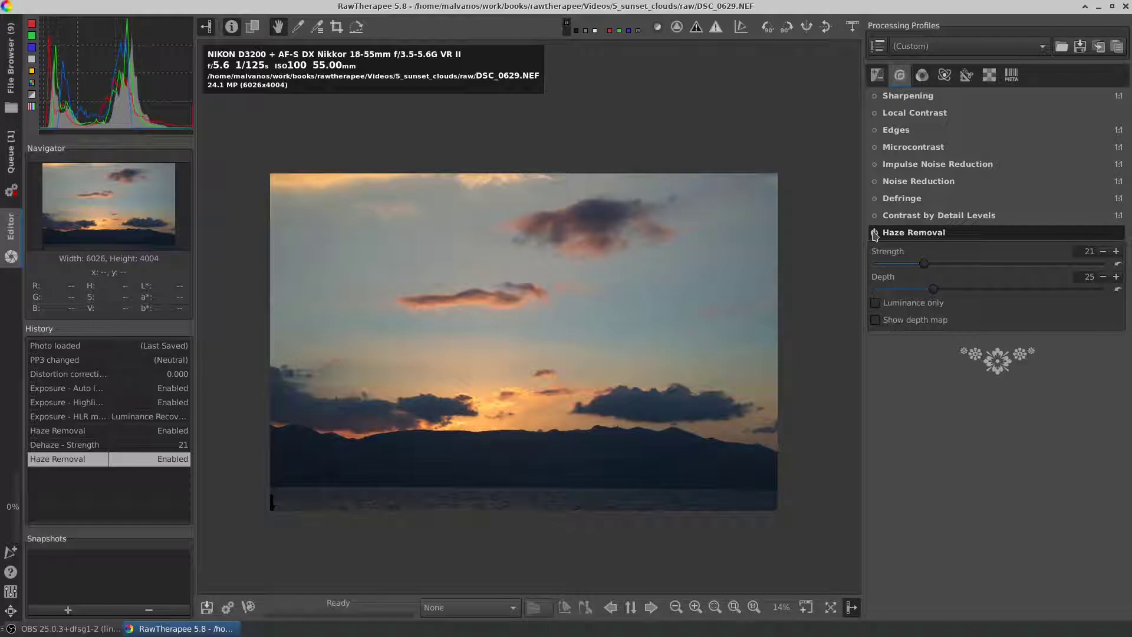
click(922, 75)
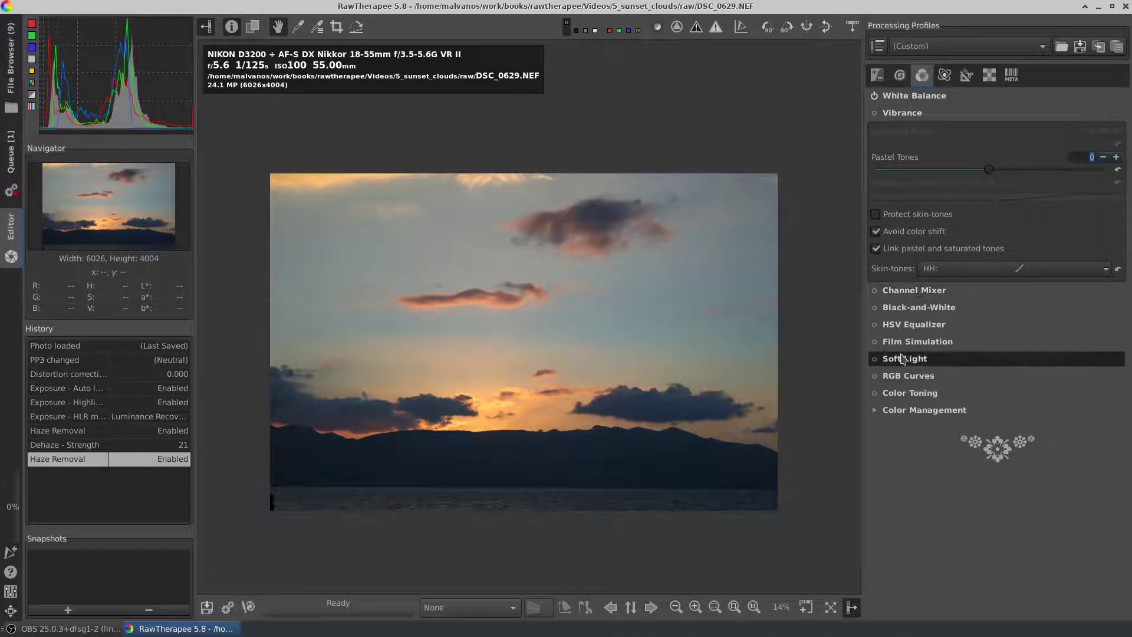
Enable Soft Light and lower its strength from 30 to 25.
click(877, 359)
click(874, 360)
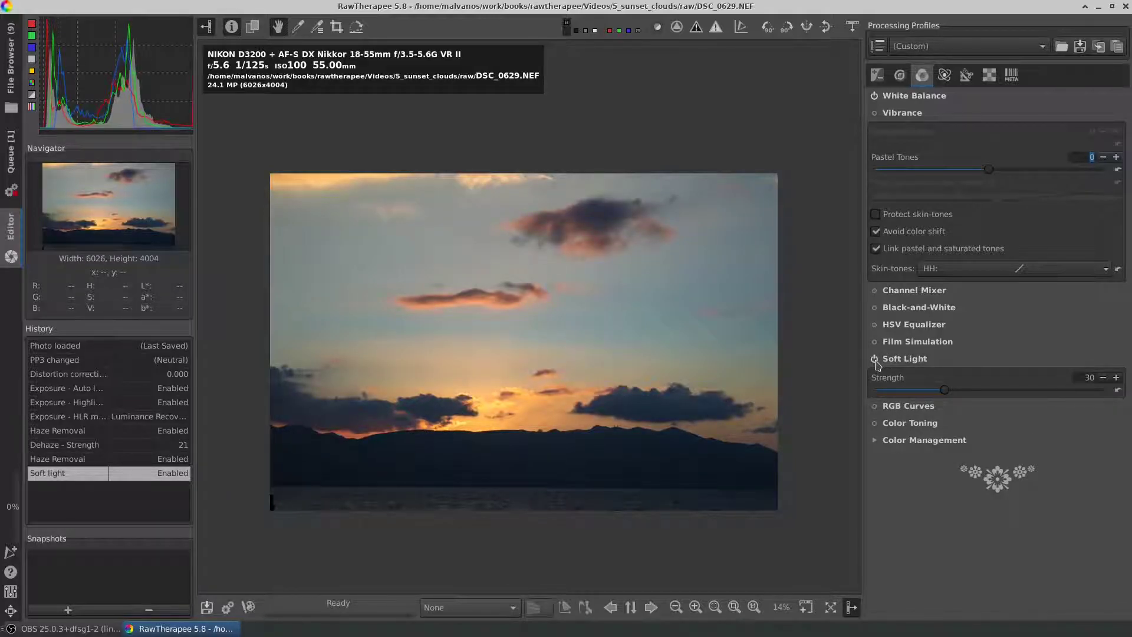
scroll(566, 445, up, 1)
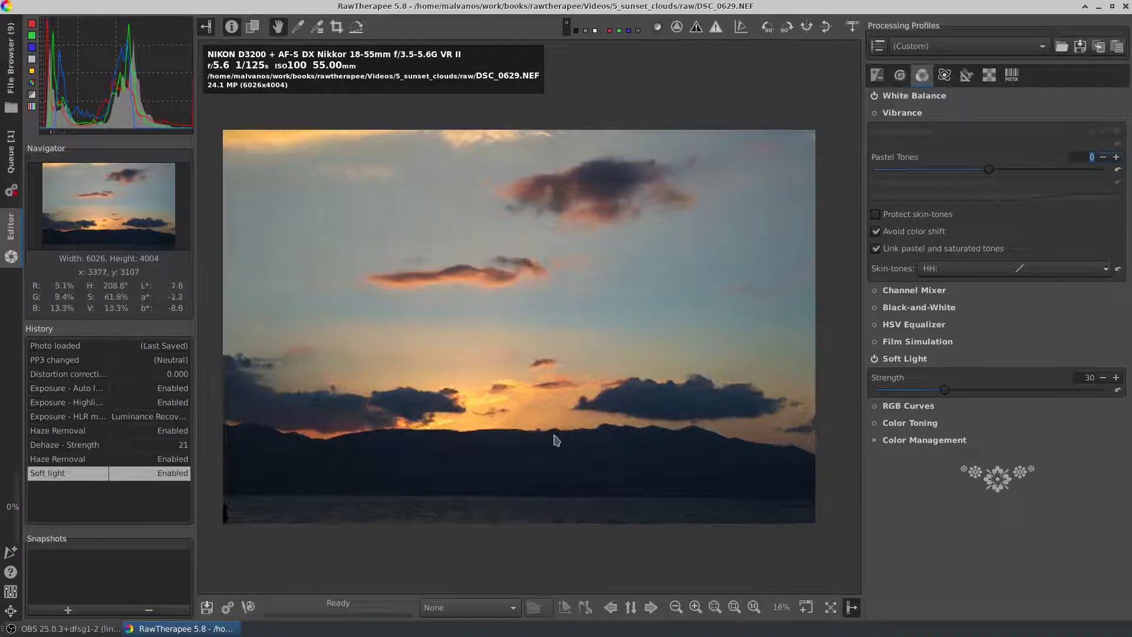
scroll(553, 441, up, 1)
scroll(549, 442, up, 1)
drag(946, 390, 931, 395)
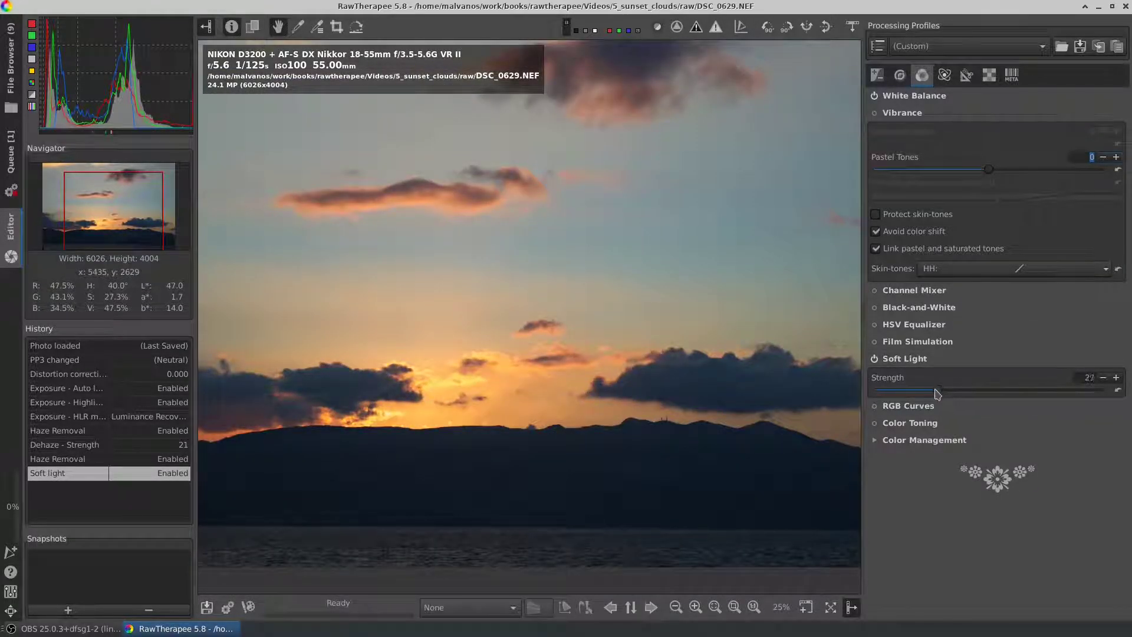
scroll(492, 434, up, 3)
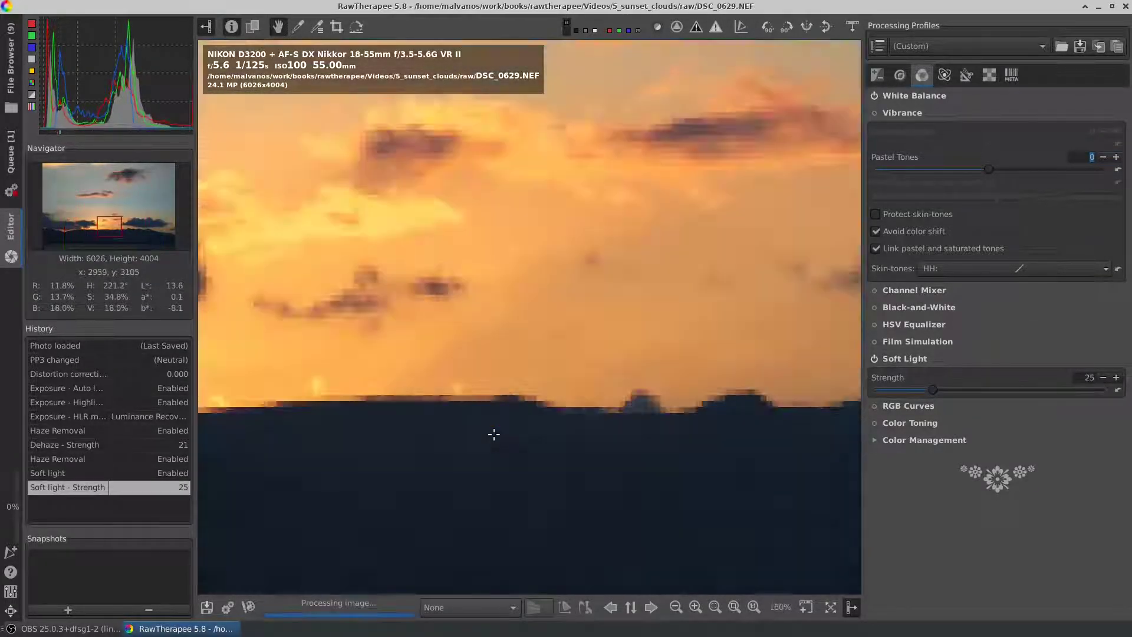
scroll(495, 419, up, 3)
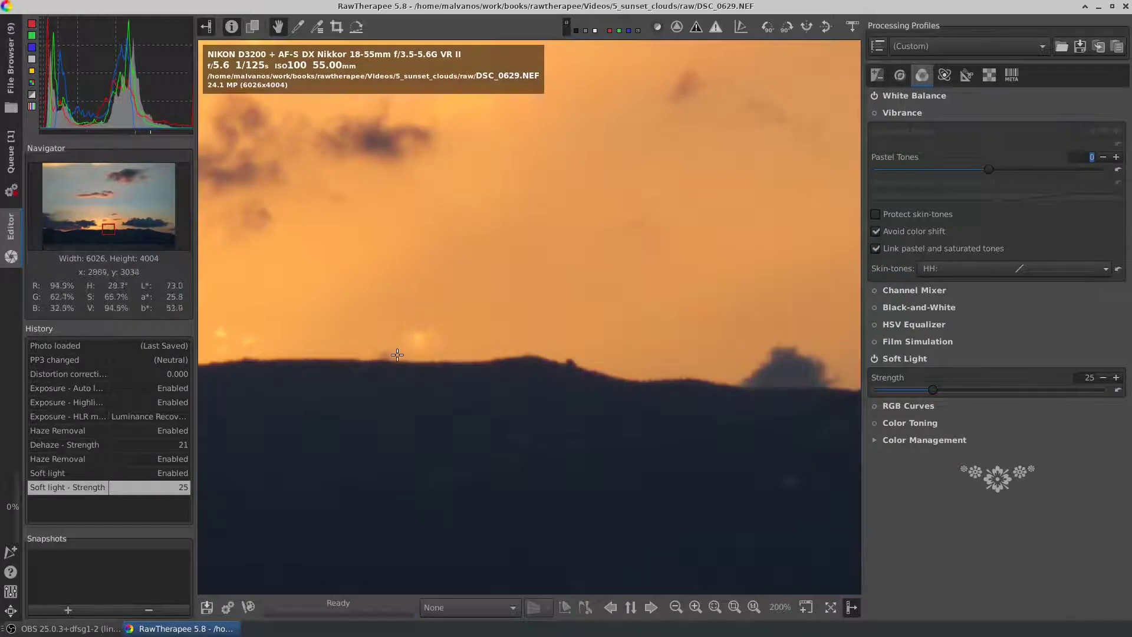
scroll(656, 386, up, 1)
Pan the 300% preview across the horizon and the sky above the hills.
drag(656, 386, 392, 372)
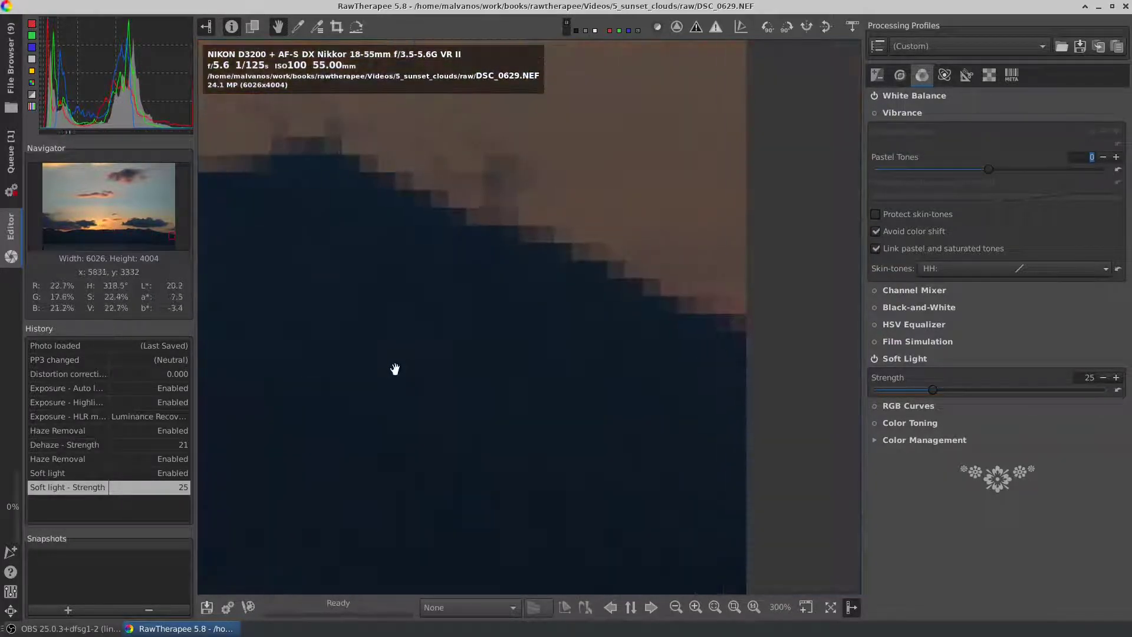
mouse_move(445, 311)
mouse_down()
mouse_move(603, 289)
mouse_move(397, 197)
mouse_move(424, 245)
mouse_move(452, 209)
mouse_up()
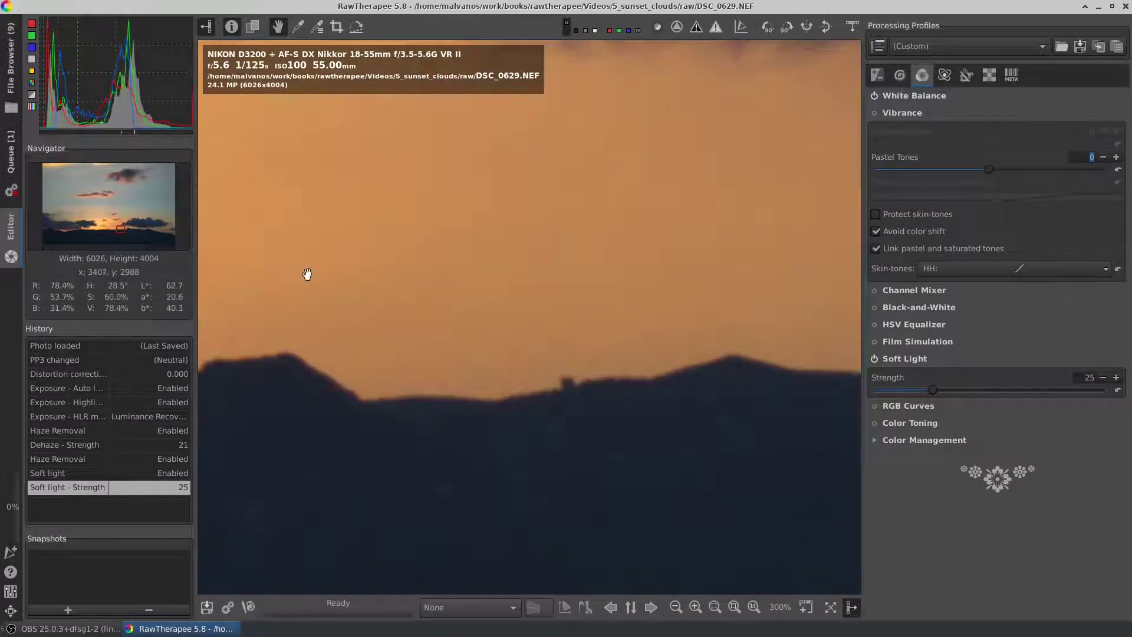
drag(306, 271, 366, 273)
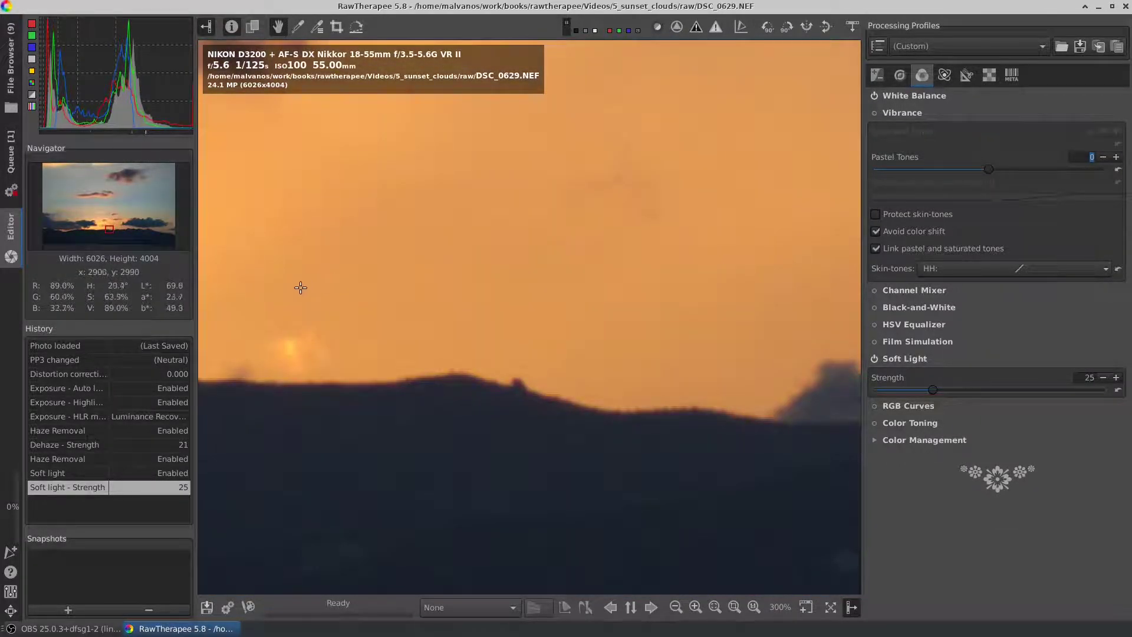
drag(300, 287, 349, 283)
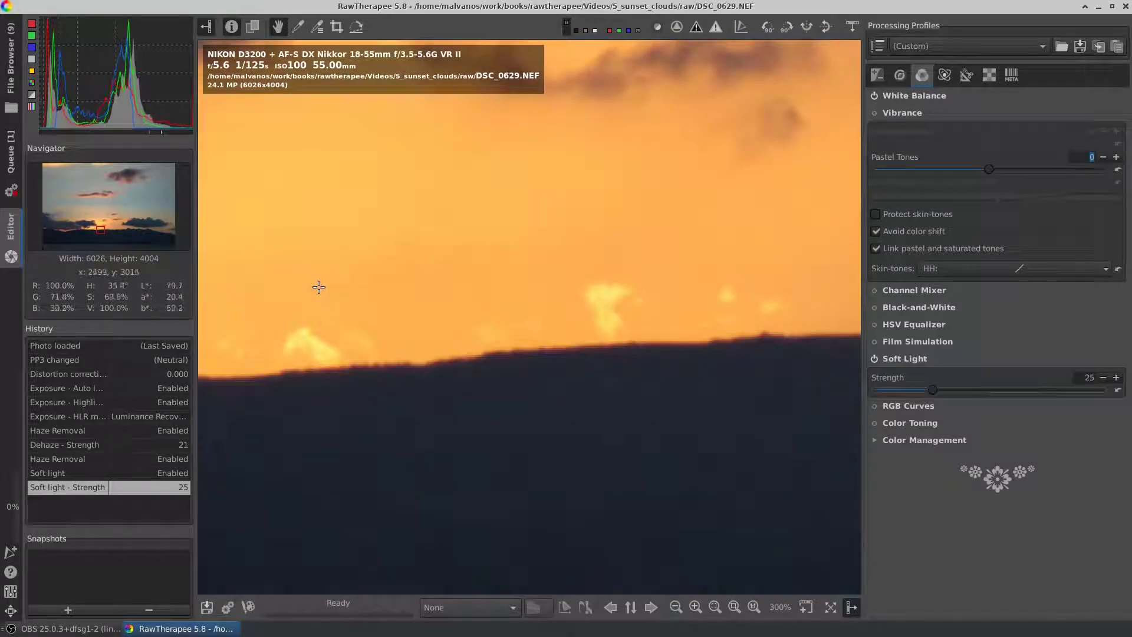
Enable Defringe with a hue curve point and its red-magenta end raised.
click(898, 75)
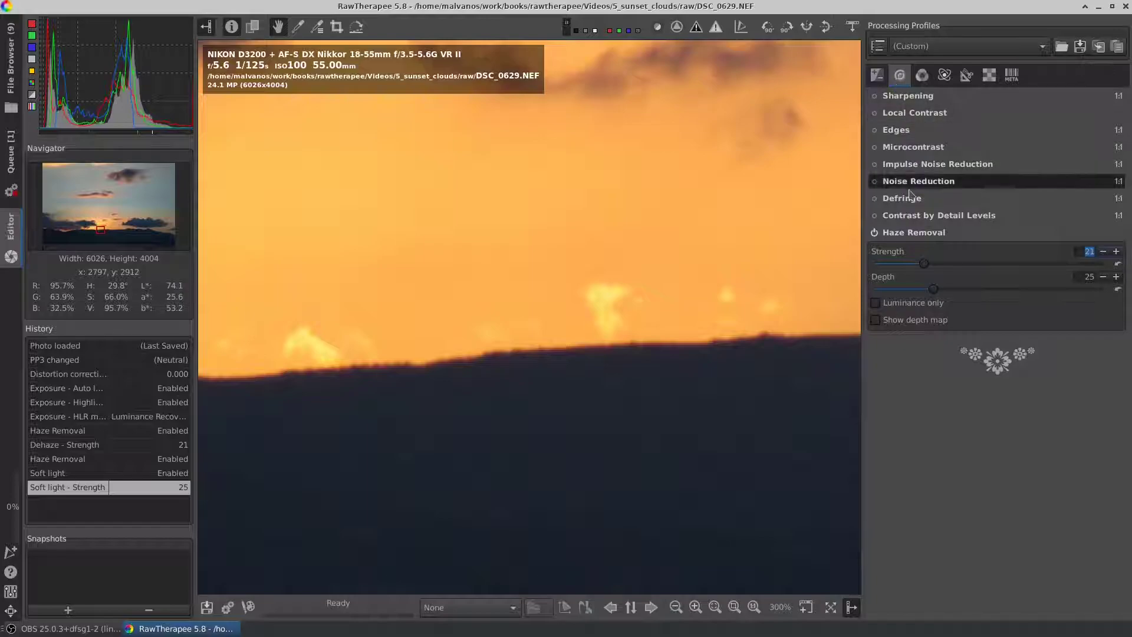
click(875, 198)
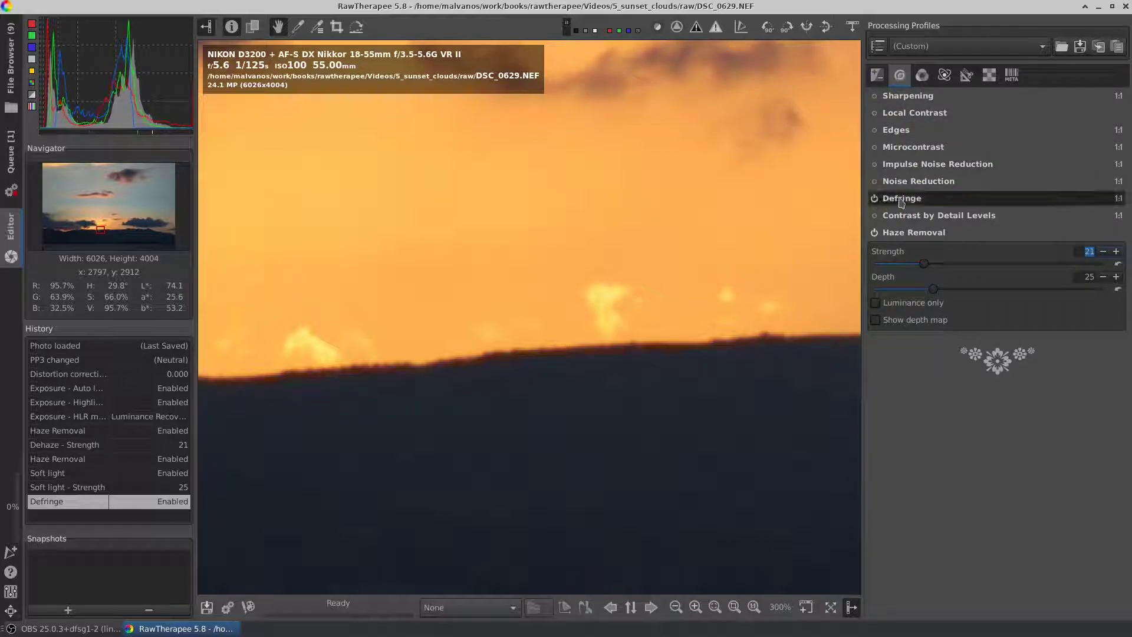
click(902, 202)
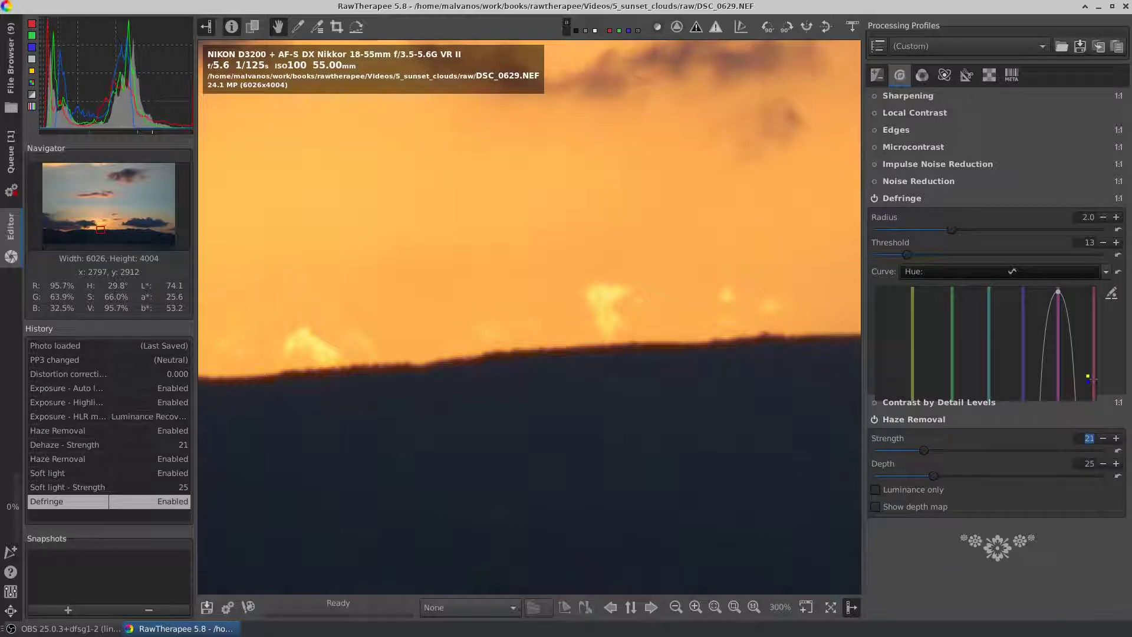
click(1089, 377)
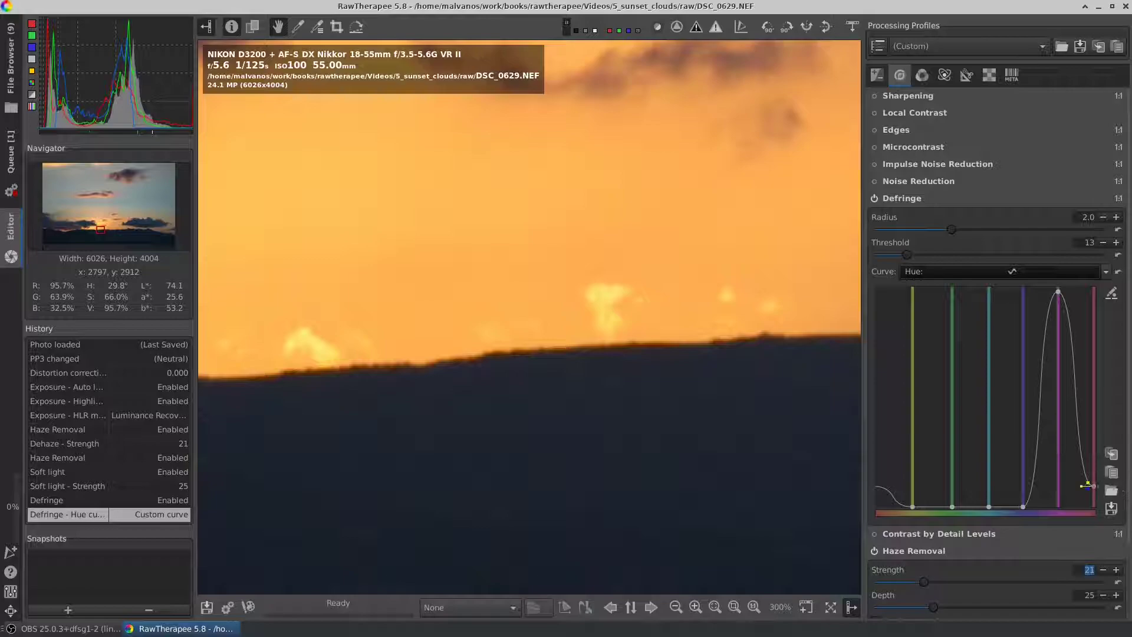
drag(1086, 485, 1093, 365)
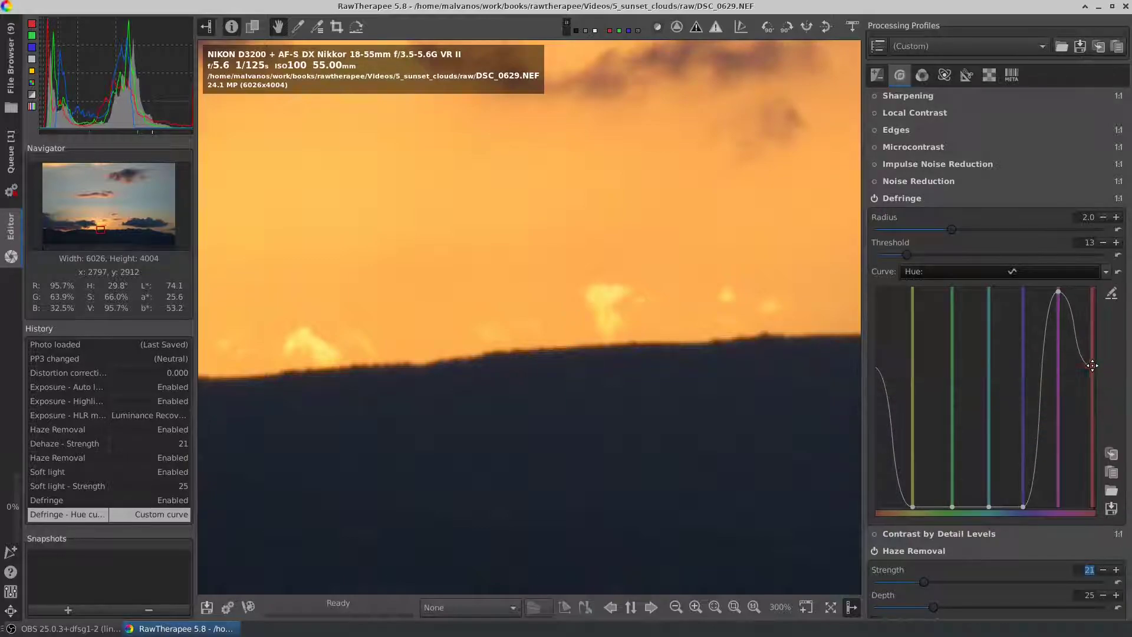
click(874, 198)
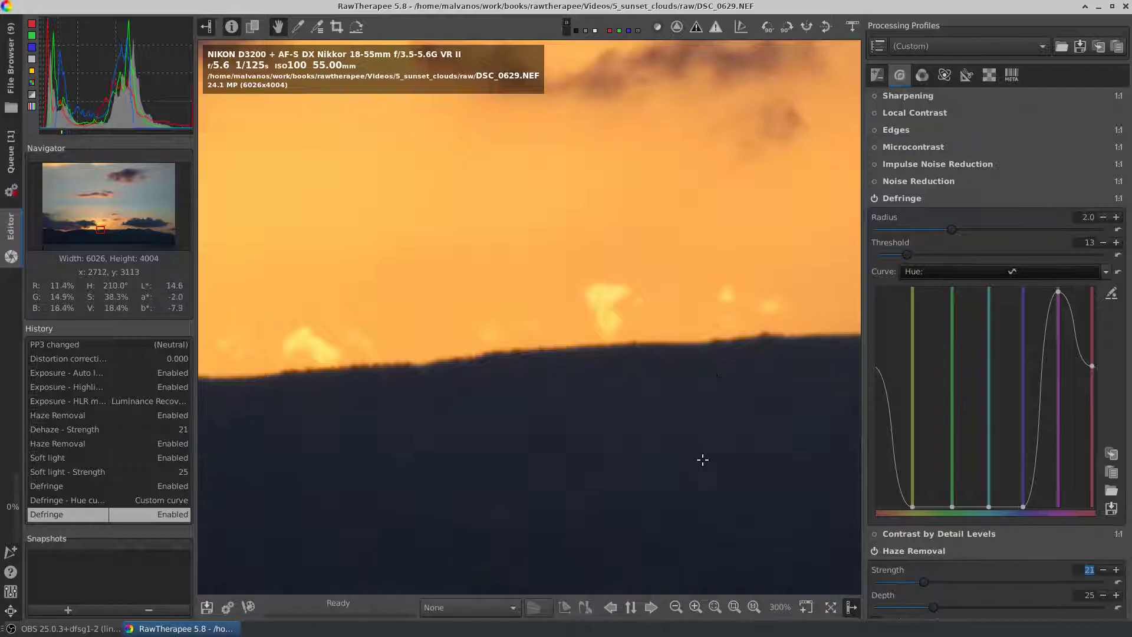
scroll(717, 467, down, 1)
mouse_move(717, 467)
mouse_down()
mouse_move(624, 354)
mouse_move(622, 313)
mouse_up()
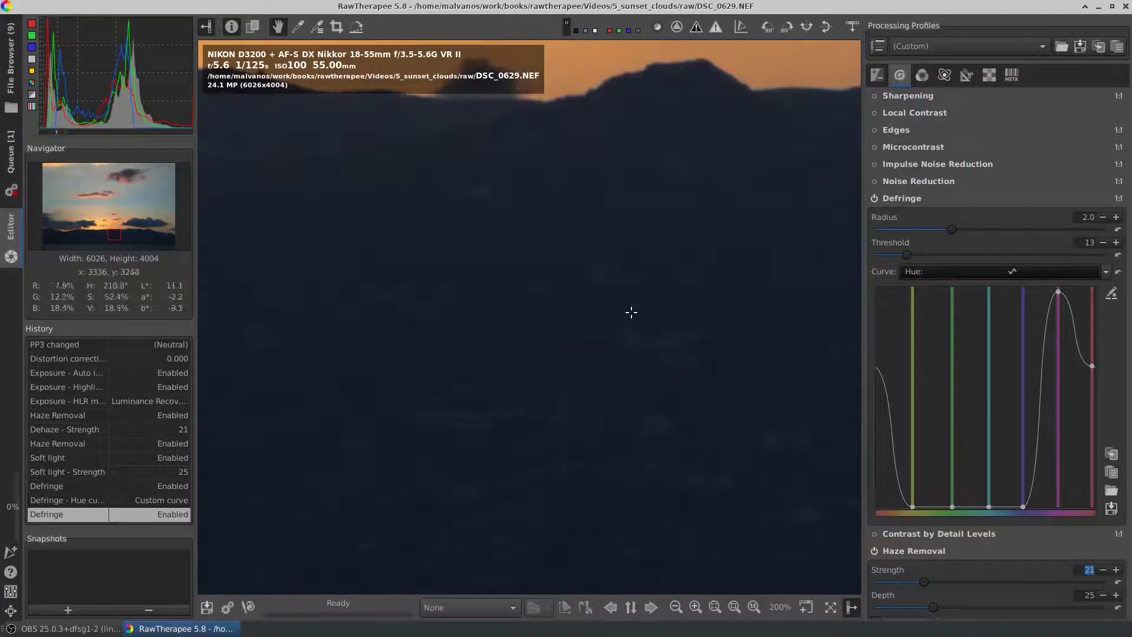
scroll(631, 312, down, 1)
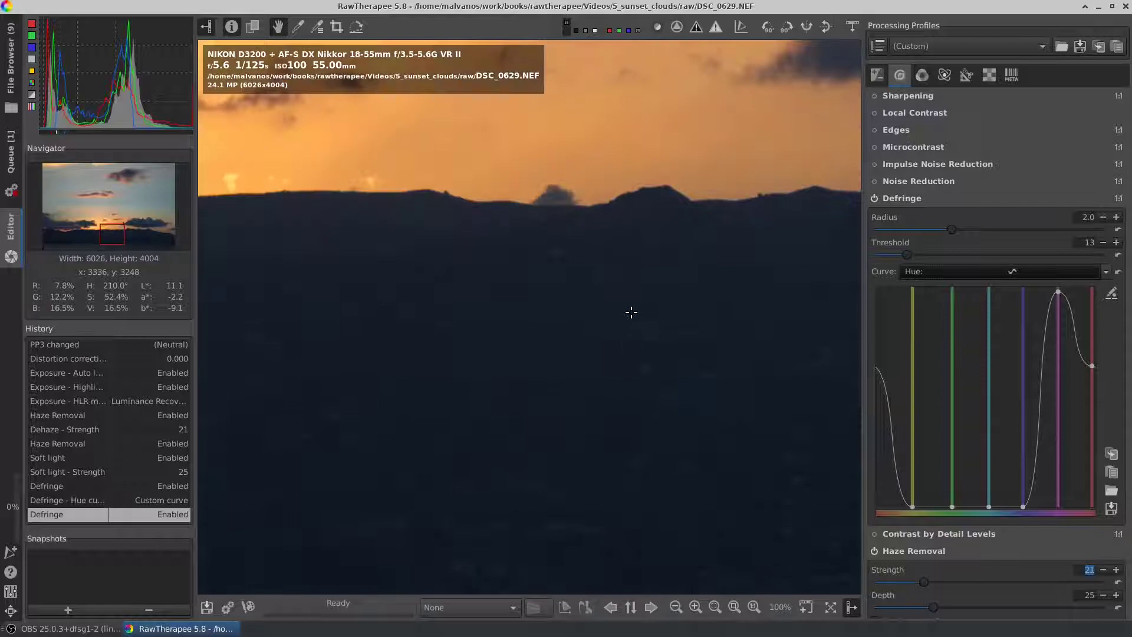
Raise exposure compensation from 1.17 to 1.42.
click(877, 75)
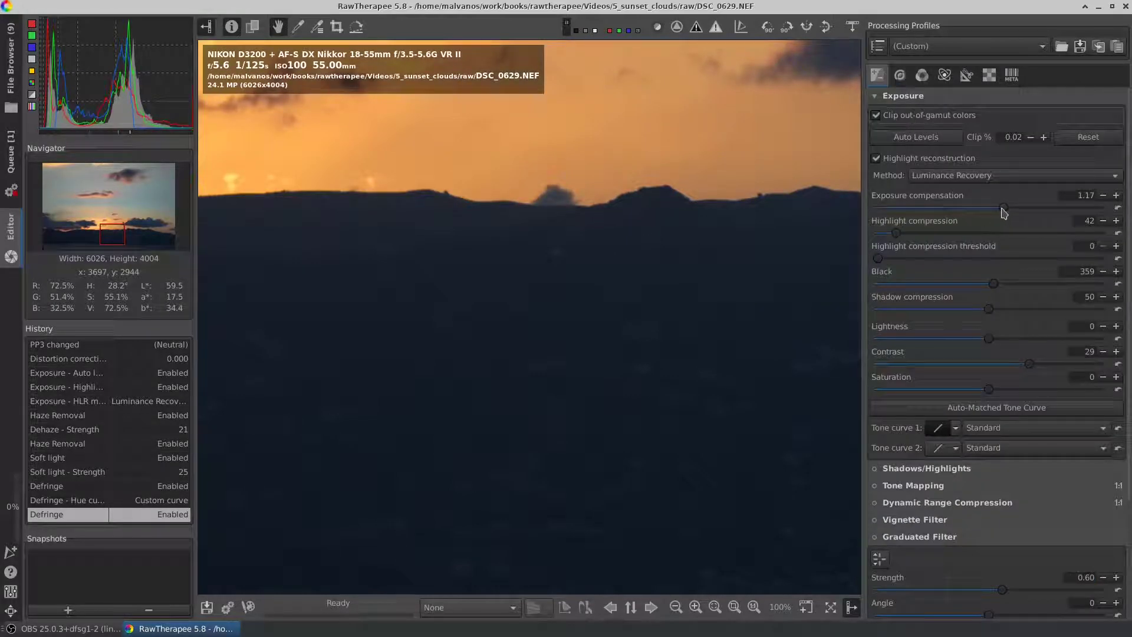
drag(1002, 212, 1007, 214)
scroll(659, 343, down, 1)
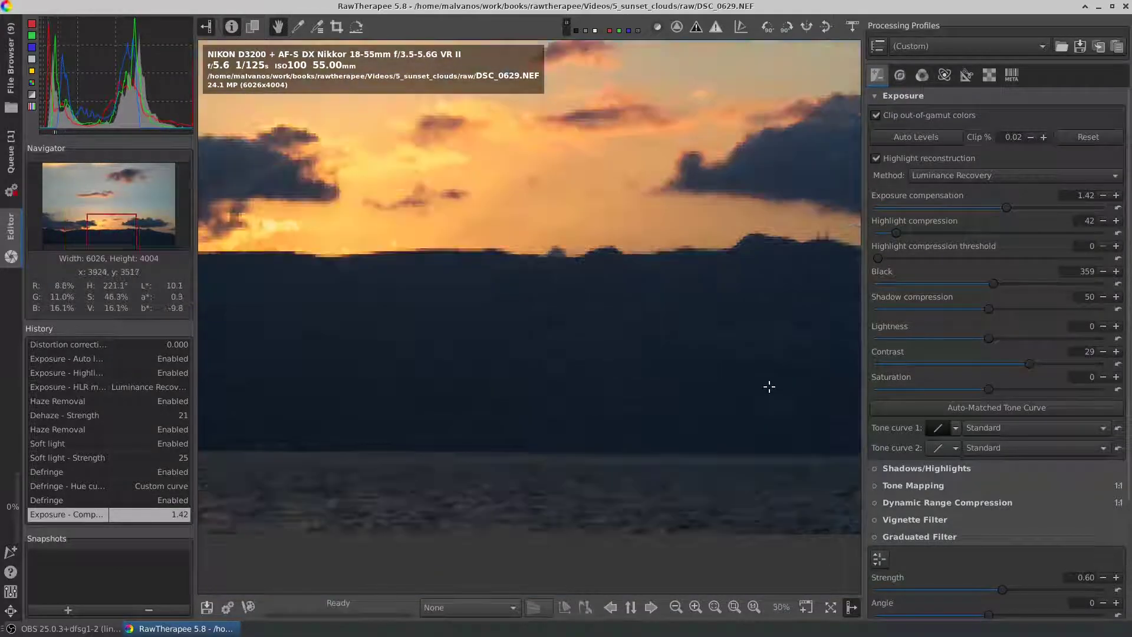
scroll(769, 386, up, 1)
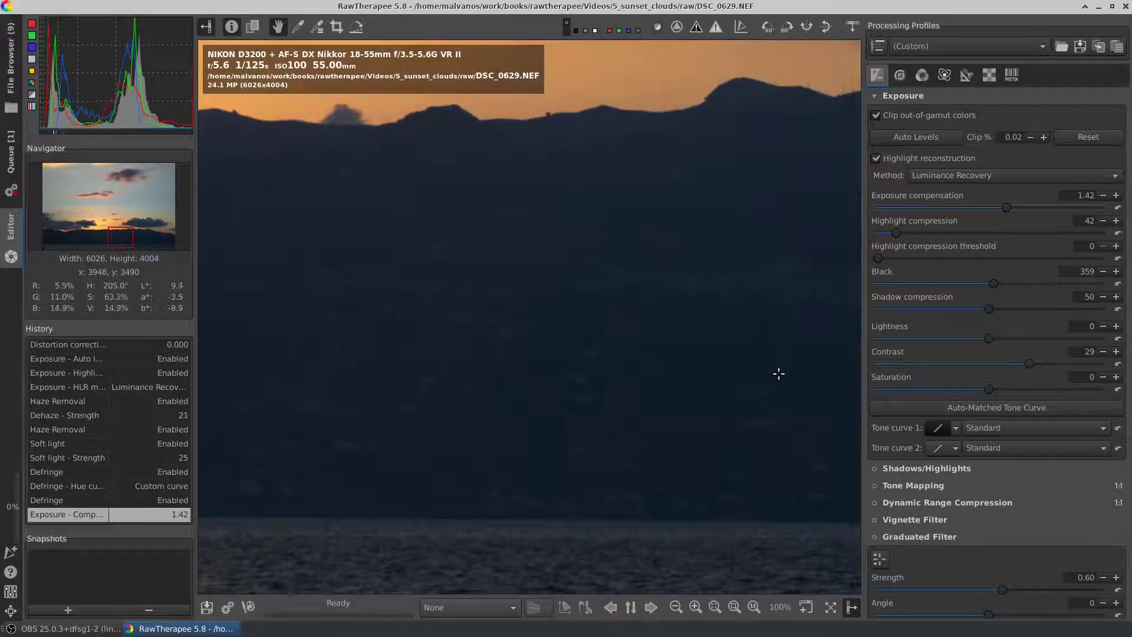
scroll(622, 186, up, 2)
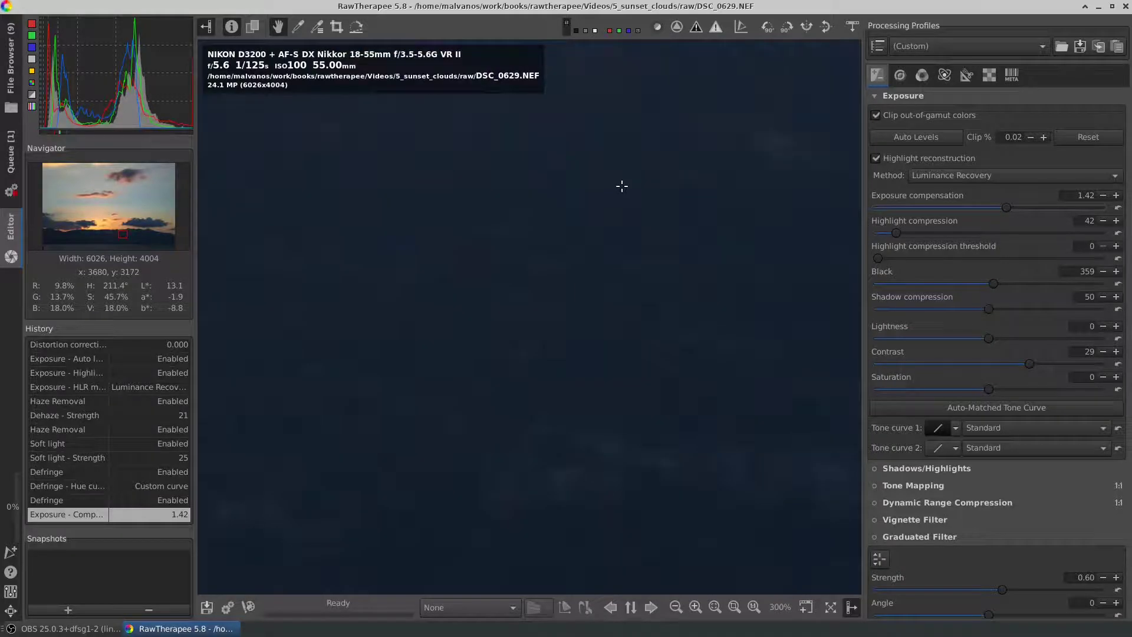
Expand and enable Noise Reduction in the Detail tools.
click(900, 75)
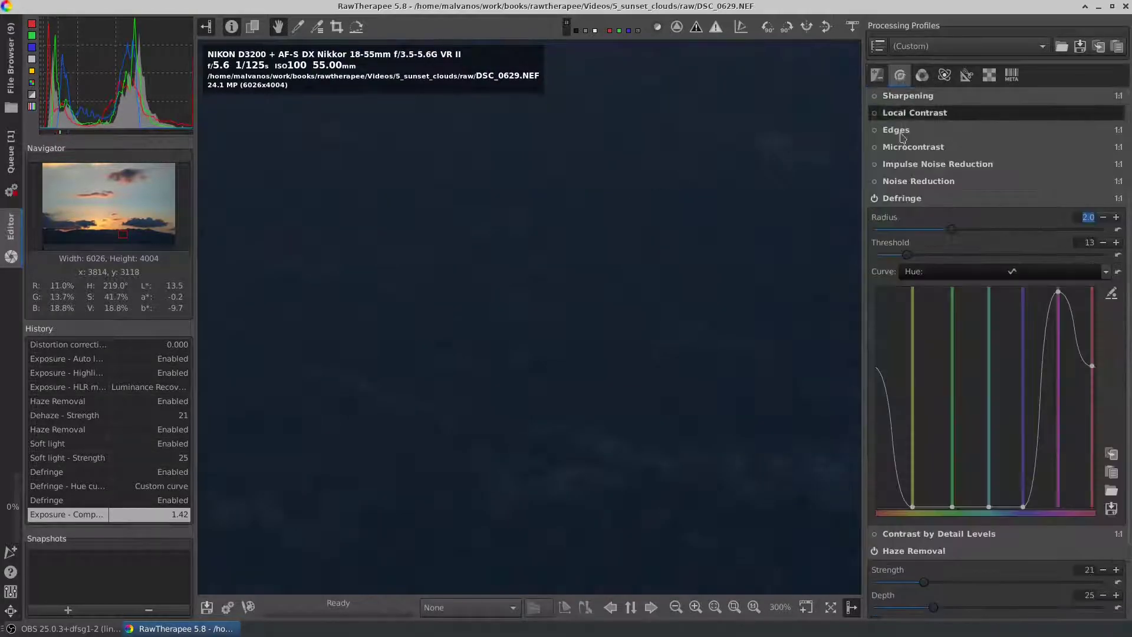
click(903, 198)
click(875, 182)
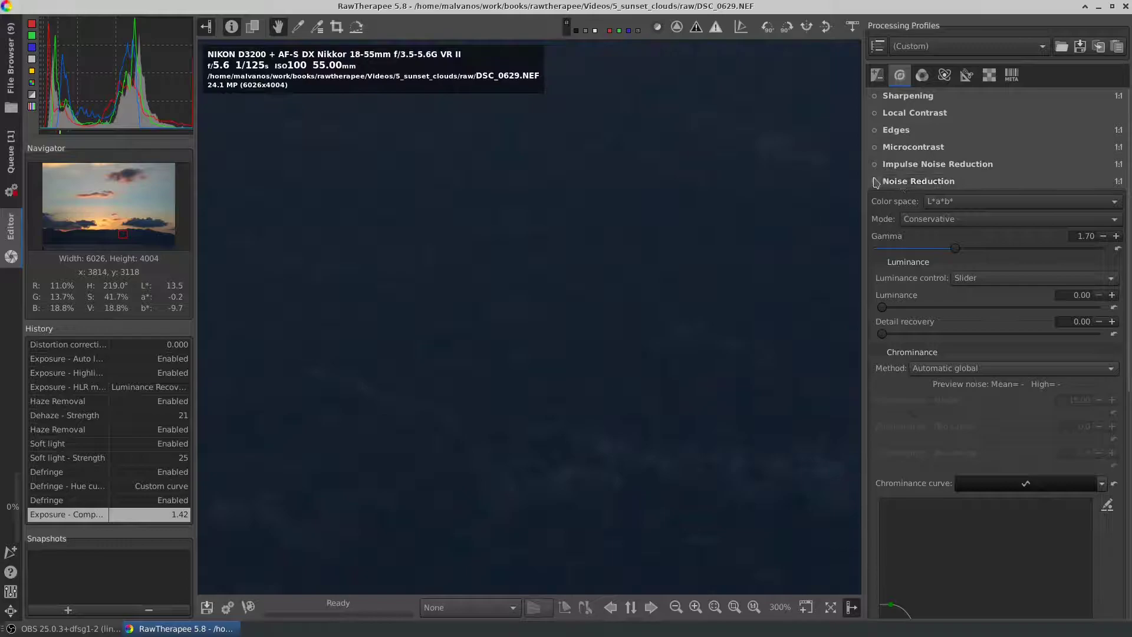
scroll(506, 212, down, 2)
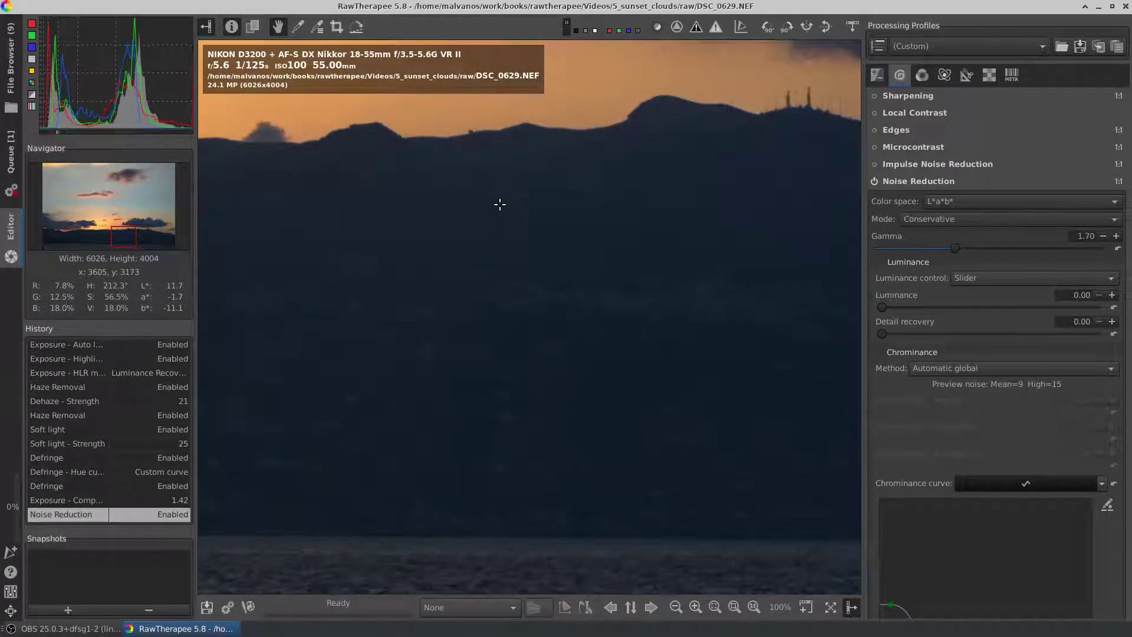
scroll(500, 204, down, 2)
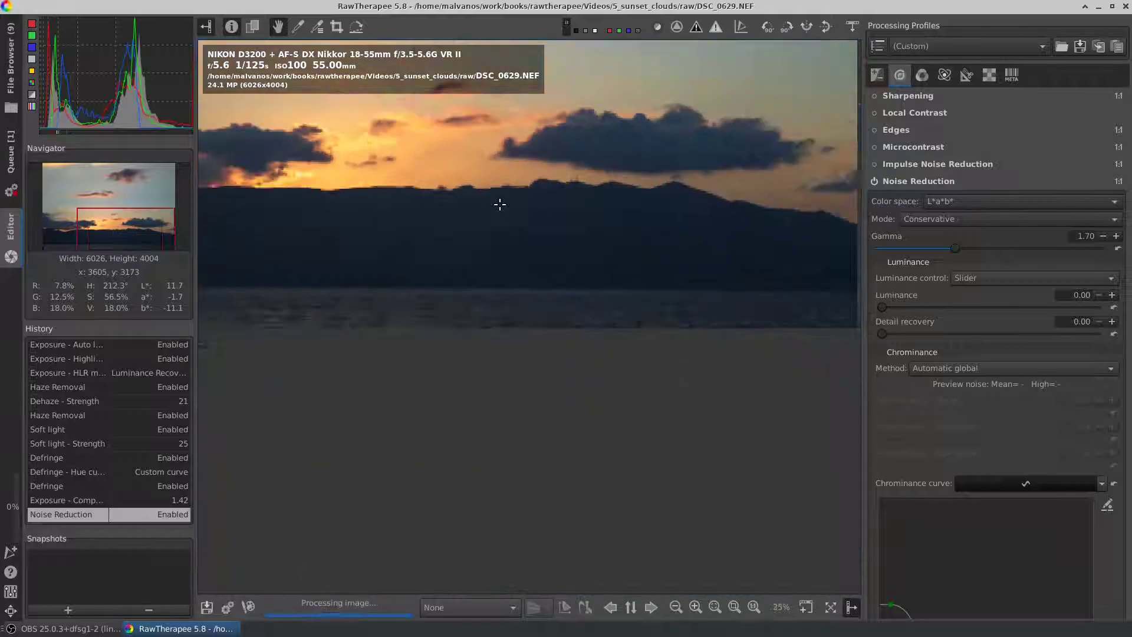
scroll(498, 203, down, 1)
scroll(498, 191, down, 1)
scroll(546, 286, down, 1)
scroll(584, 385, down, 1)
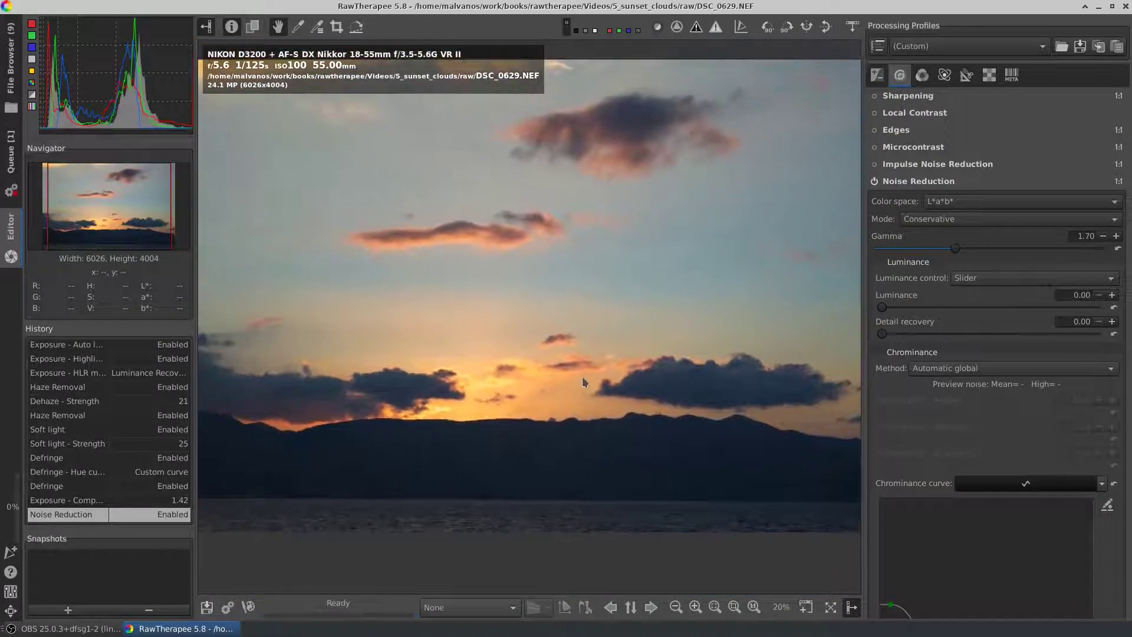
click(967, 76)
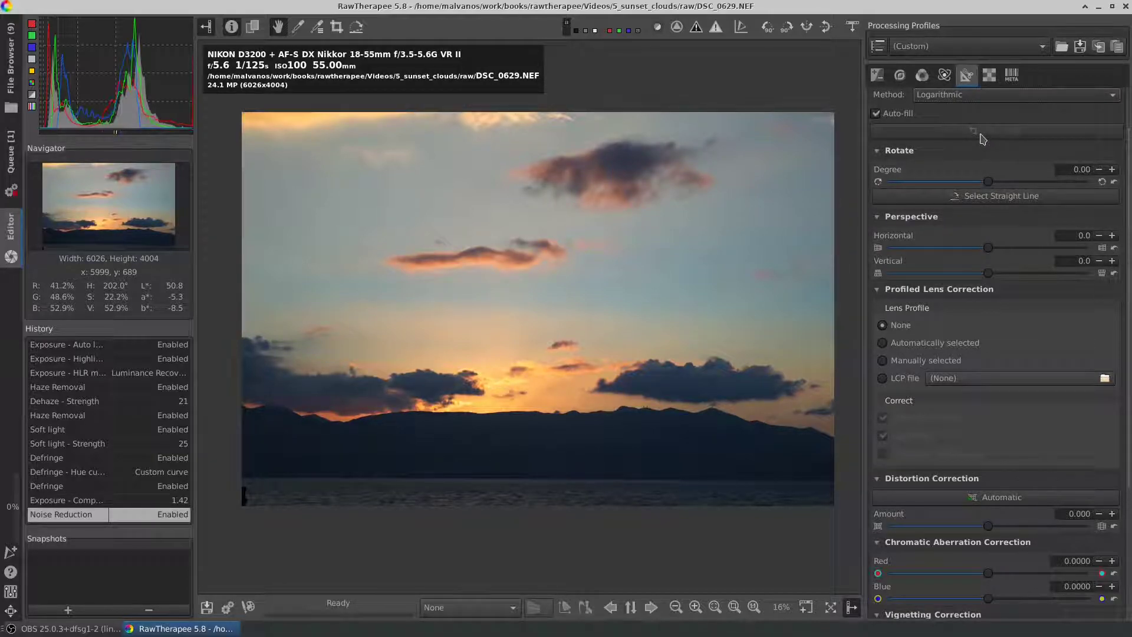
scroll(980, 138, down, 1)
scroll(934, 224, down, 1)
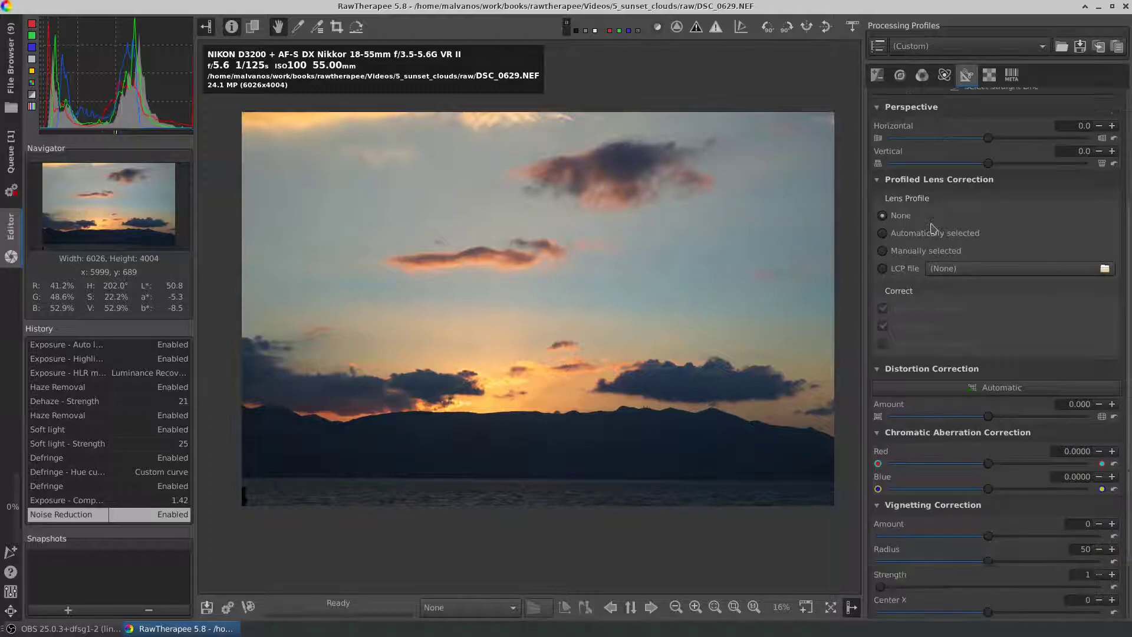
scroll(933, 223, down, 1)
scroll(930, 228, up, 4)
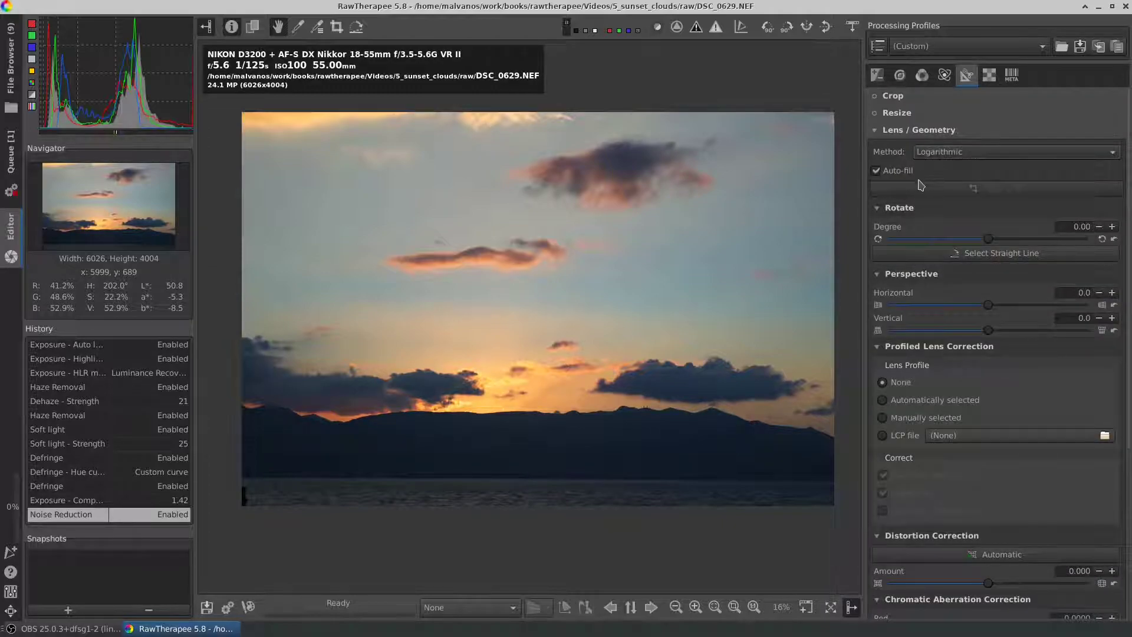
Crop to Left 0, Top 0, 6026×3723 with Lock ratio unchecked.
click(916, 130)
click(911, 96)
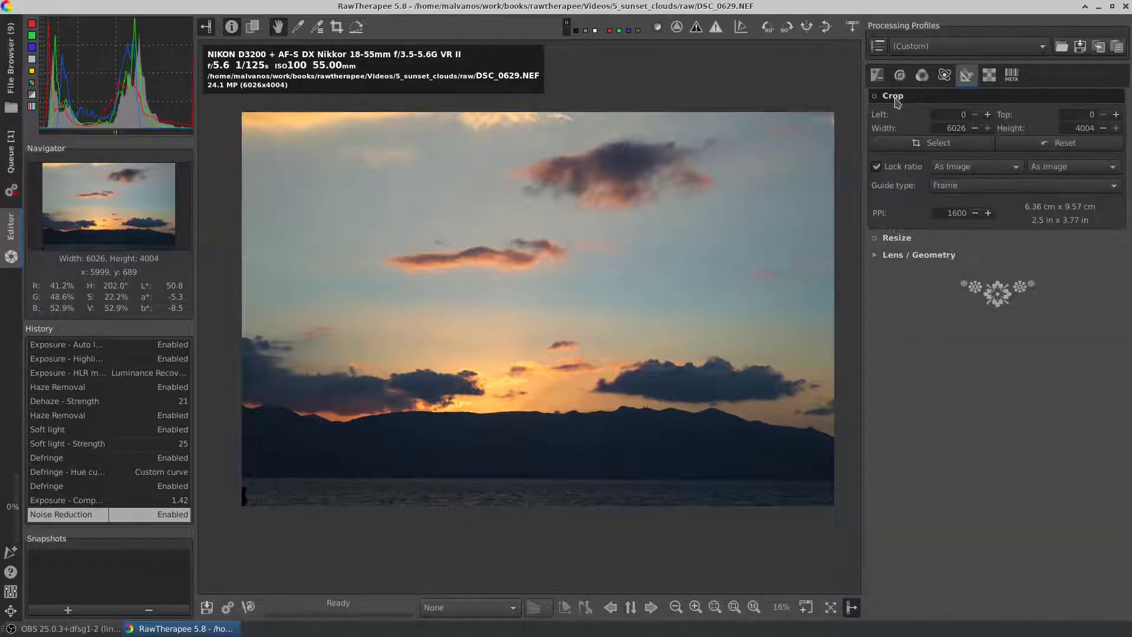
click(934, 142)
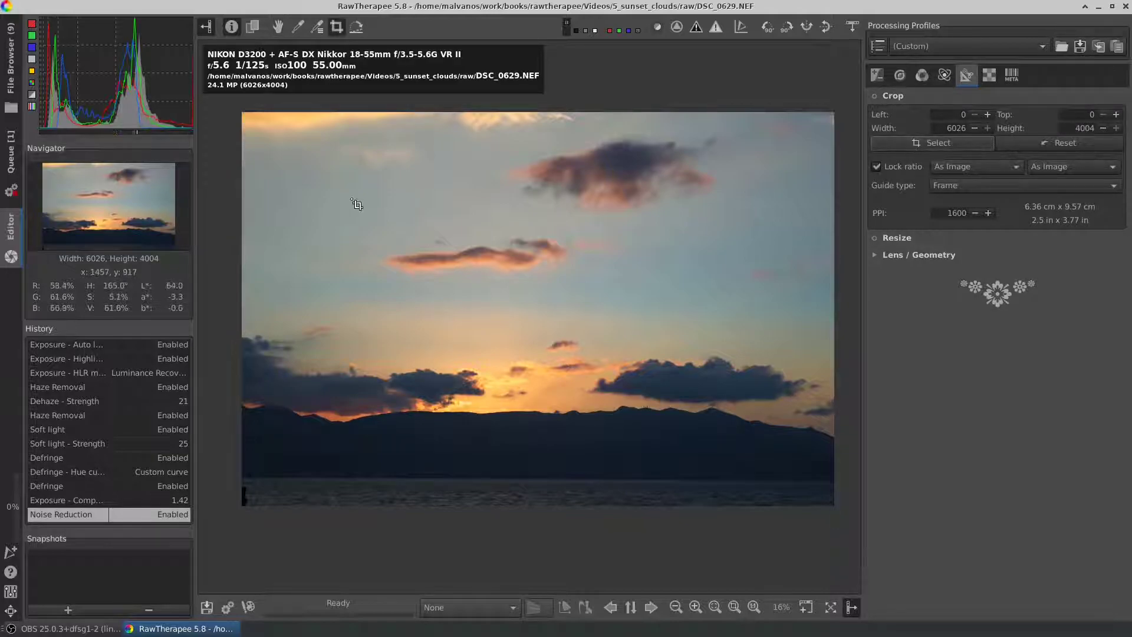
mouse_move(270, 128)
mouse_down()
mouse_move(478, 212)
mouse_move(776, 367)
mouse_up()
click(884, 166)
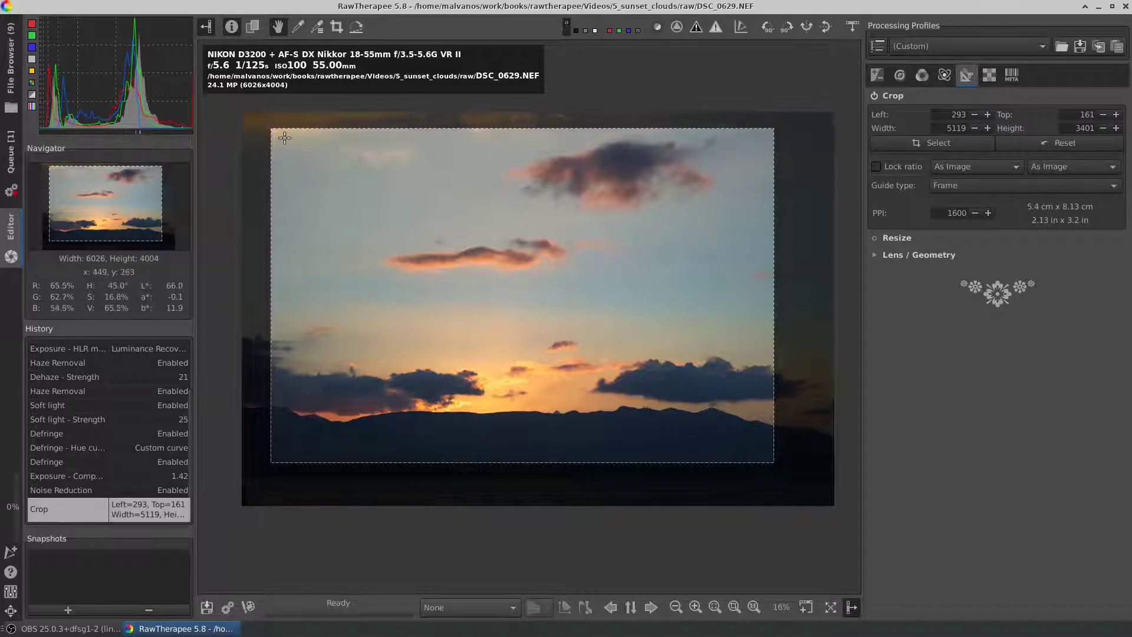
drag(271, 128, 242, 111)
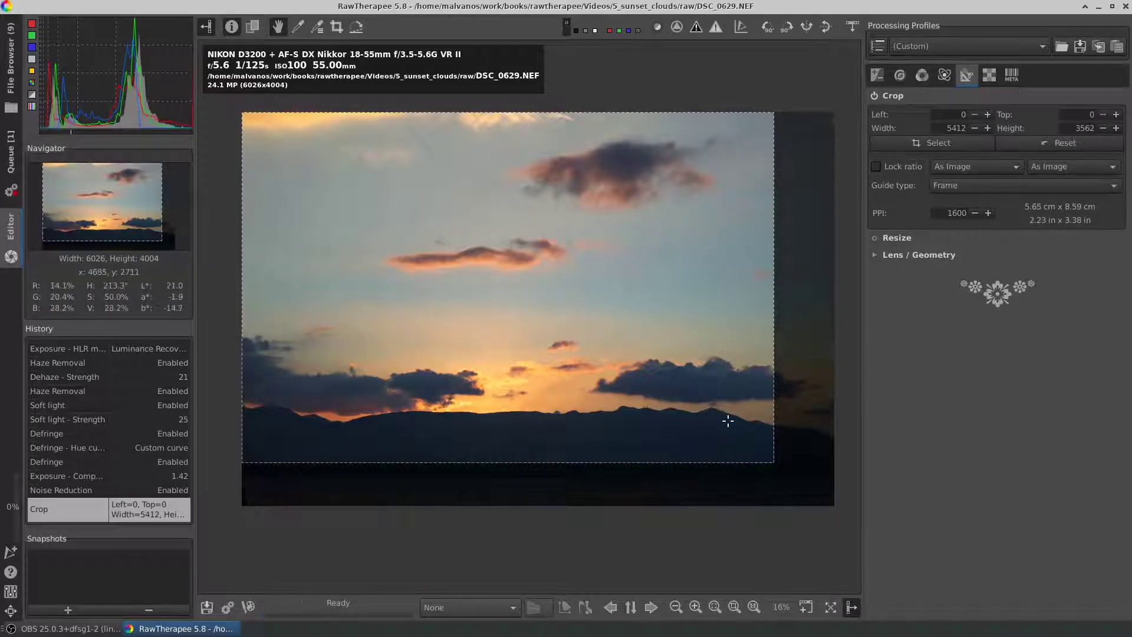
mouse_move(775, 463)
mouse_down()
mouse_move(802, 484)
mouse_move(842, 479)
mouse_up()
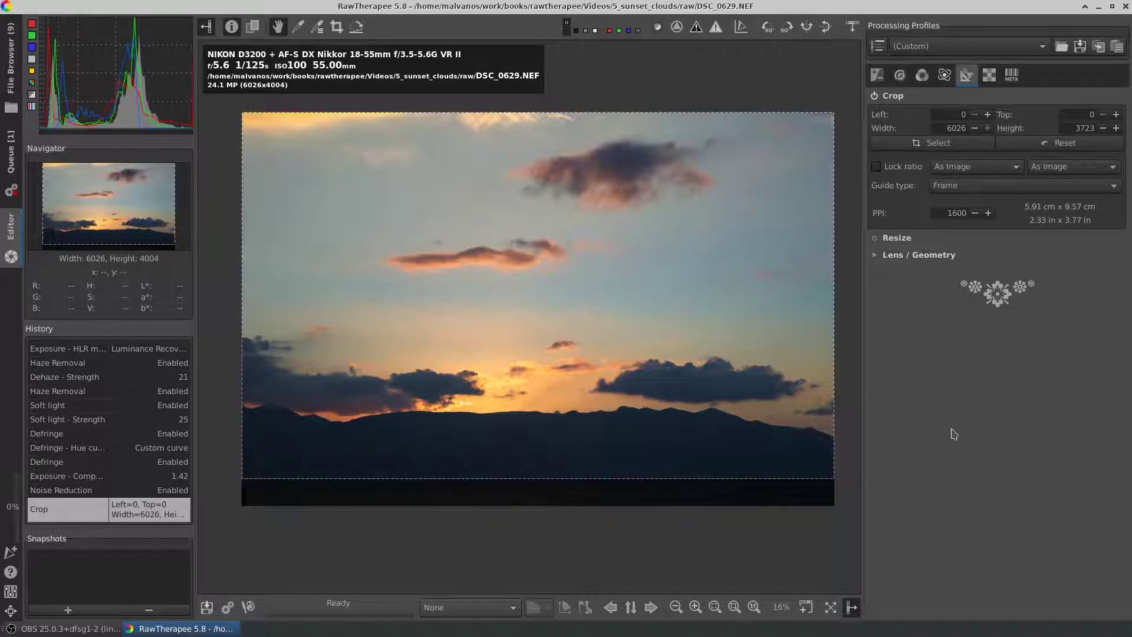
scroll(627, 371, up, 1)
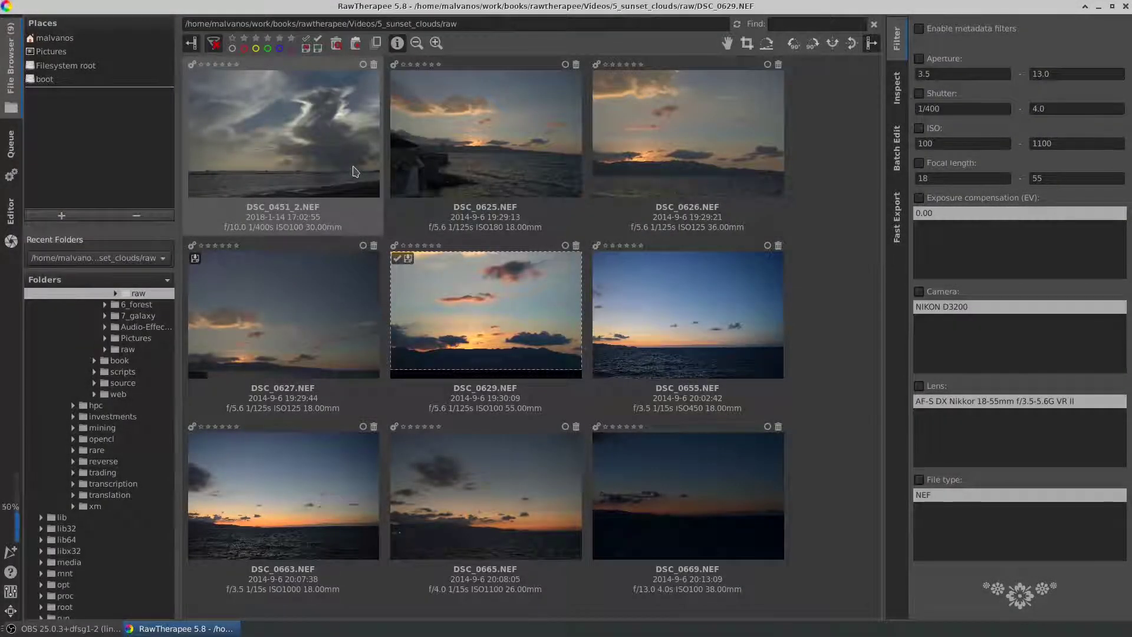
Open DSC_0451_2.NEF from the File Browser in the Editor.
double_click(352, 171)
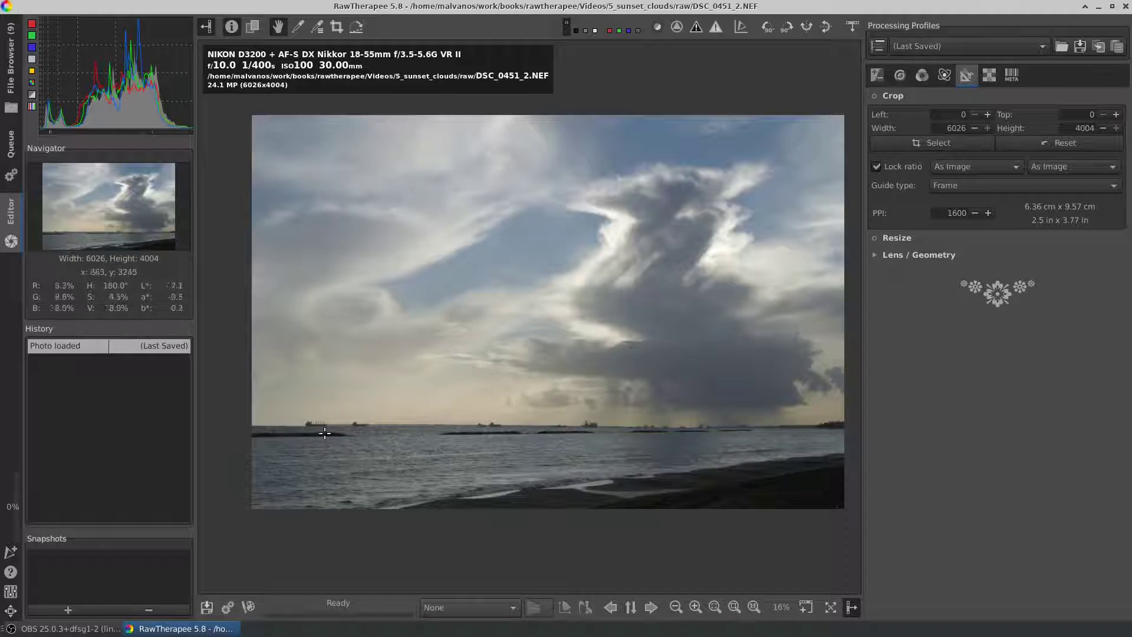
scroll(397, 432, up, 1)
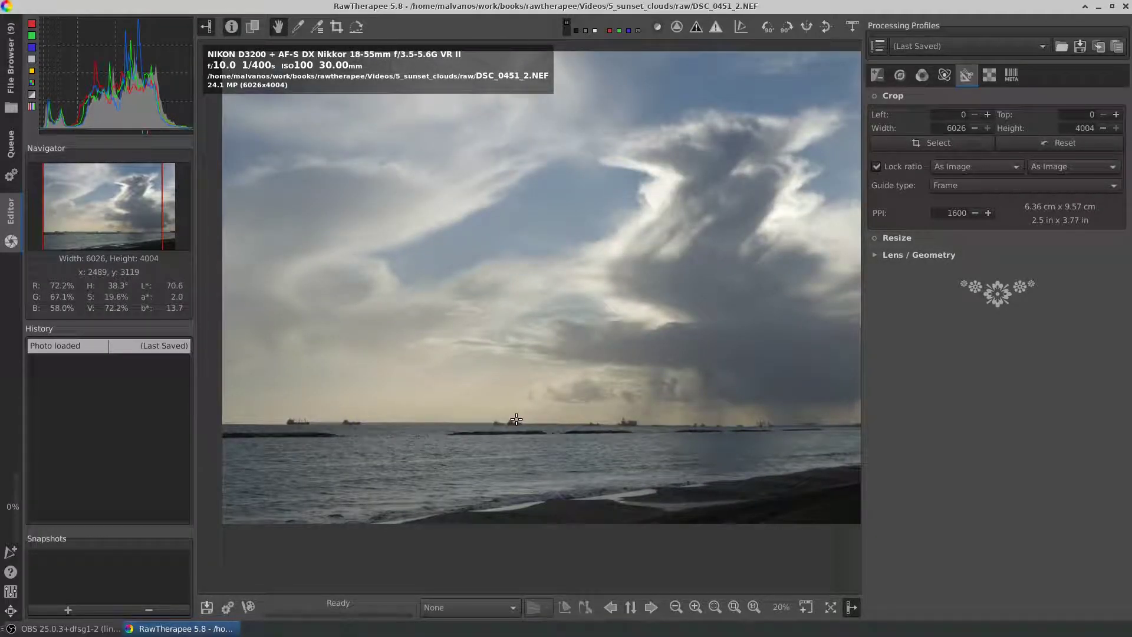
drag(595, 389, 537, 392)
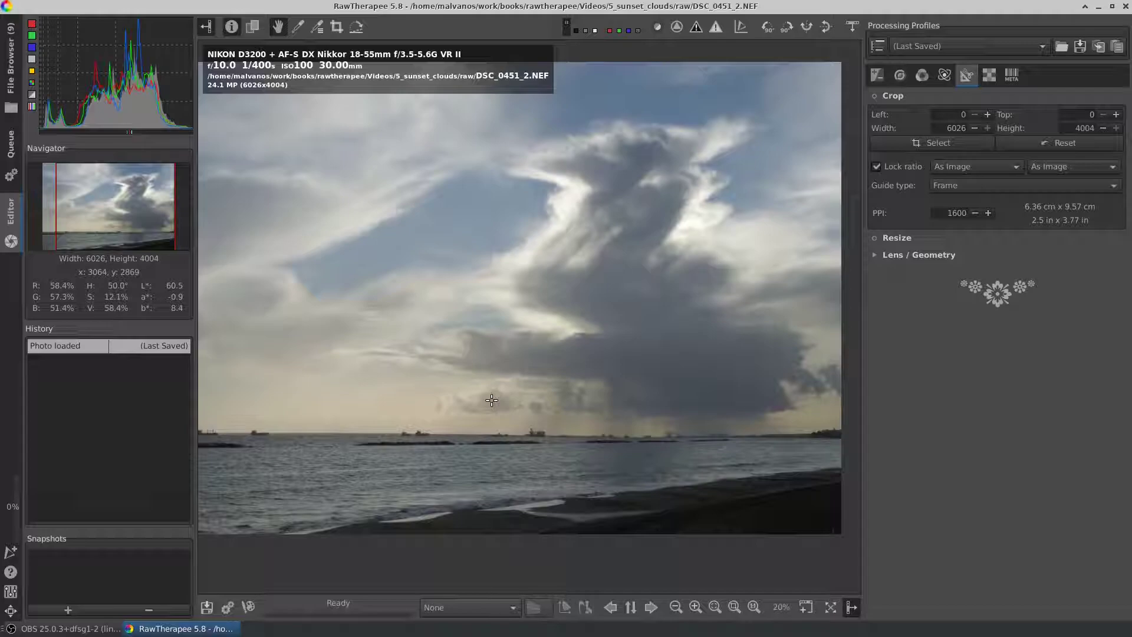
scroll(469, 329, down, 1)
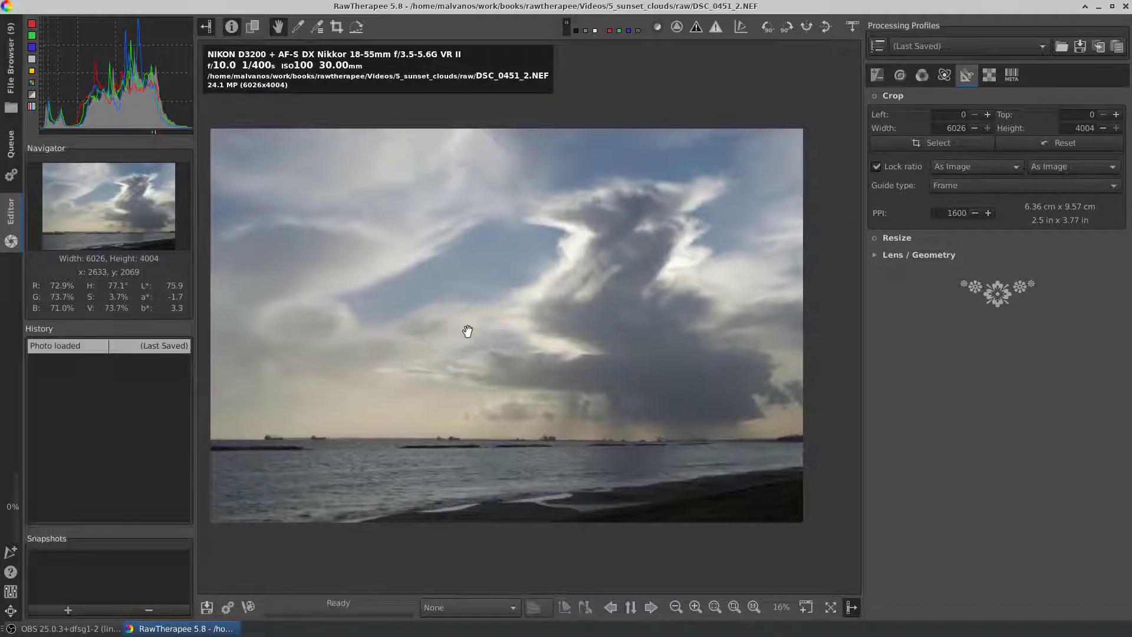
Apply the Neutral profile, then Auto Levels (exposure 0.79, contrast 28).
click(946, 46)
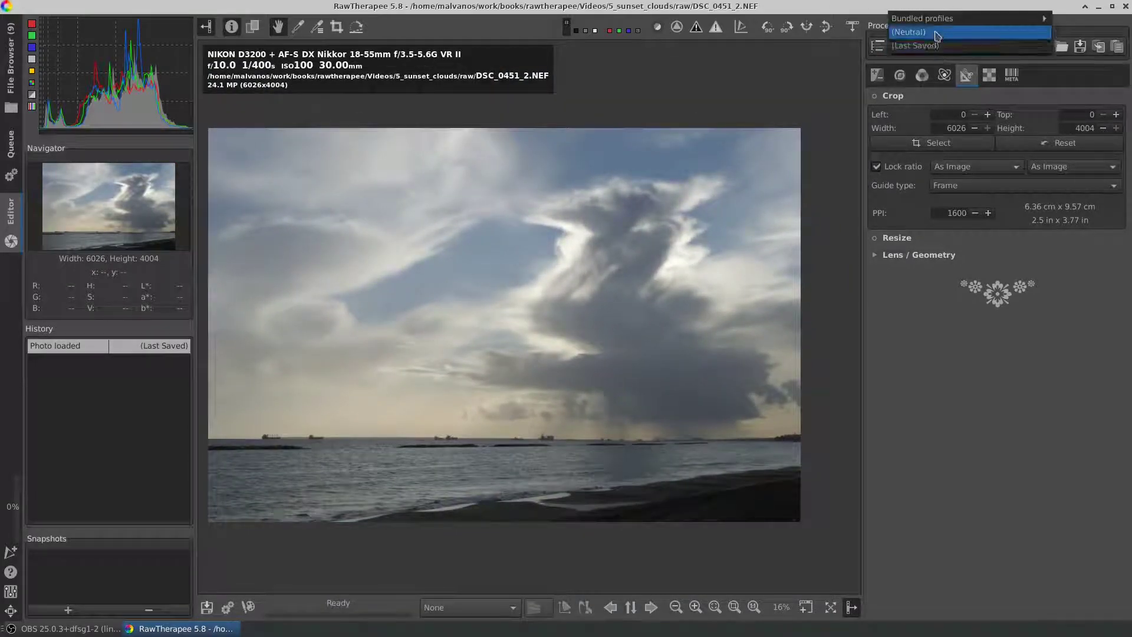
click(937, 33)
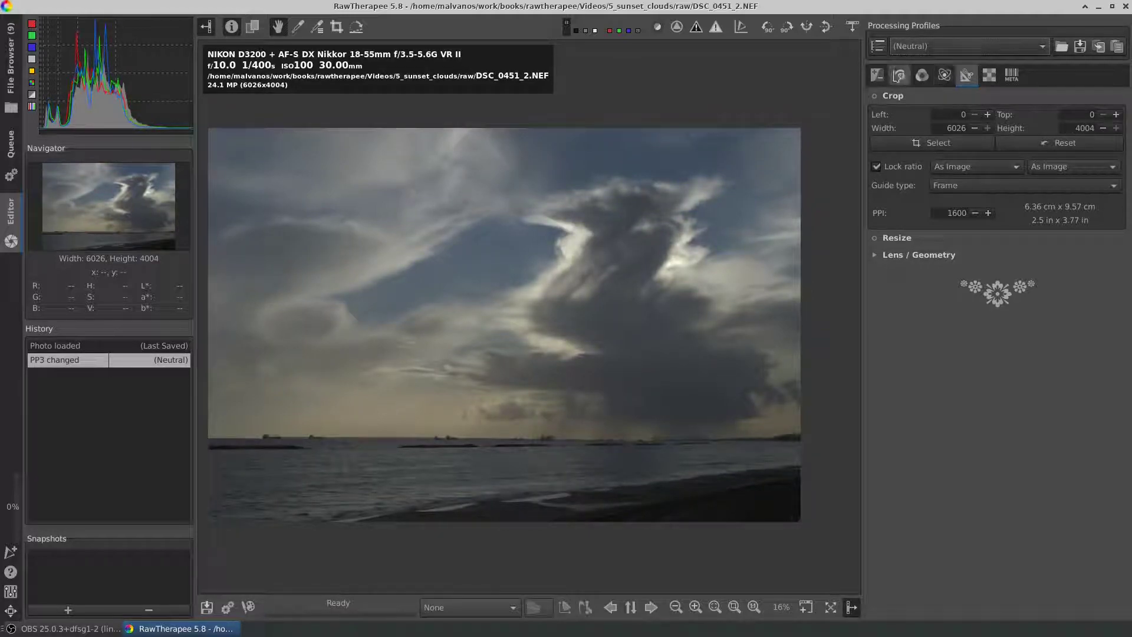
click(877, 75)
click(909, 142)
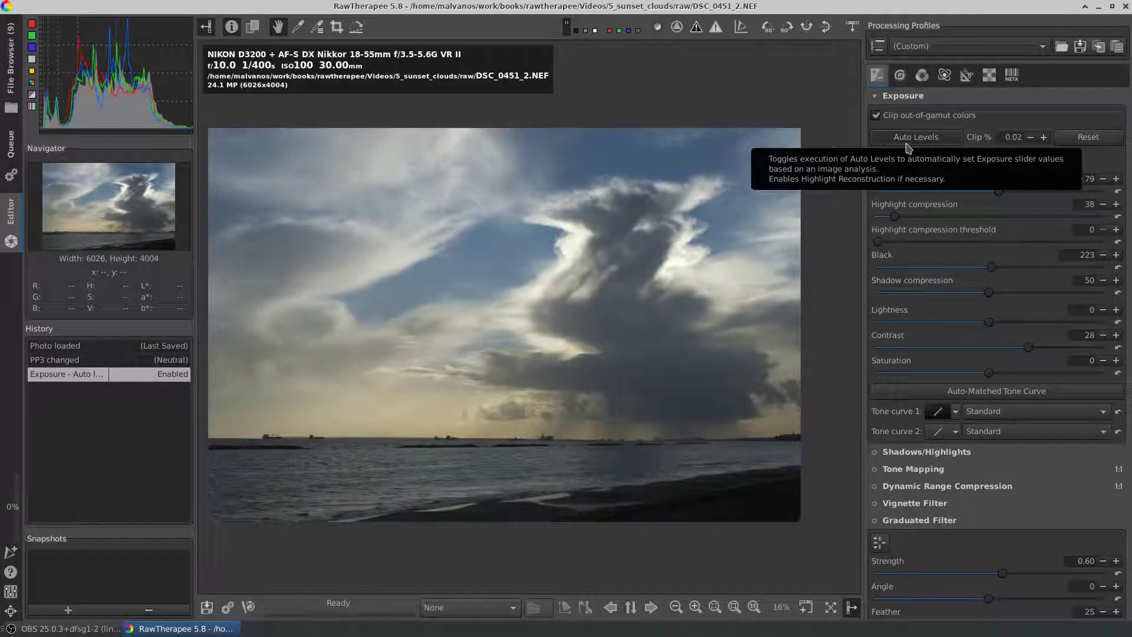
Collapse Noise Reduction and enable Haze Removal at strength 50.
click(899, 75)
click(887, 181)
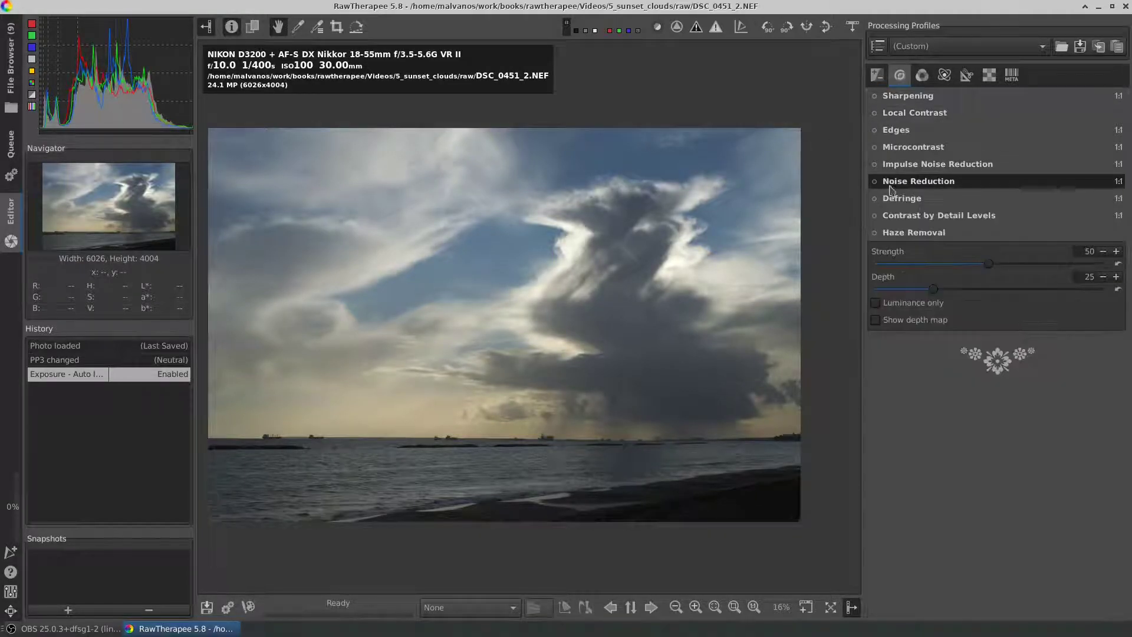
click(874, 233)
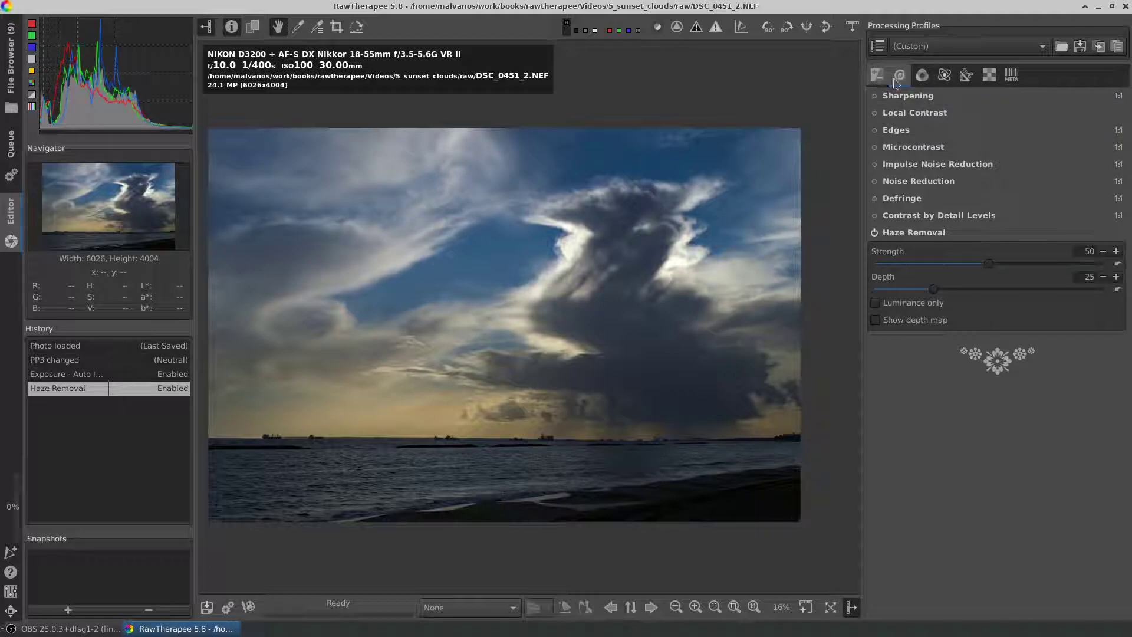
click(923, 78)
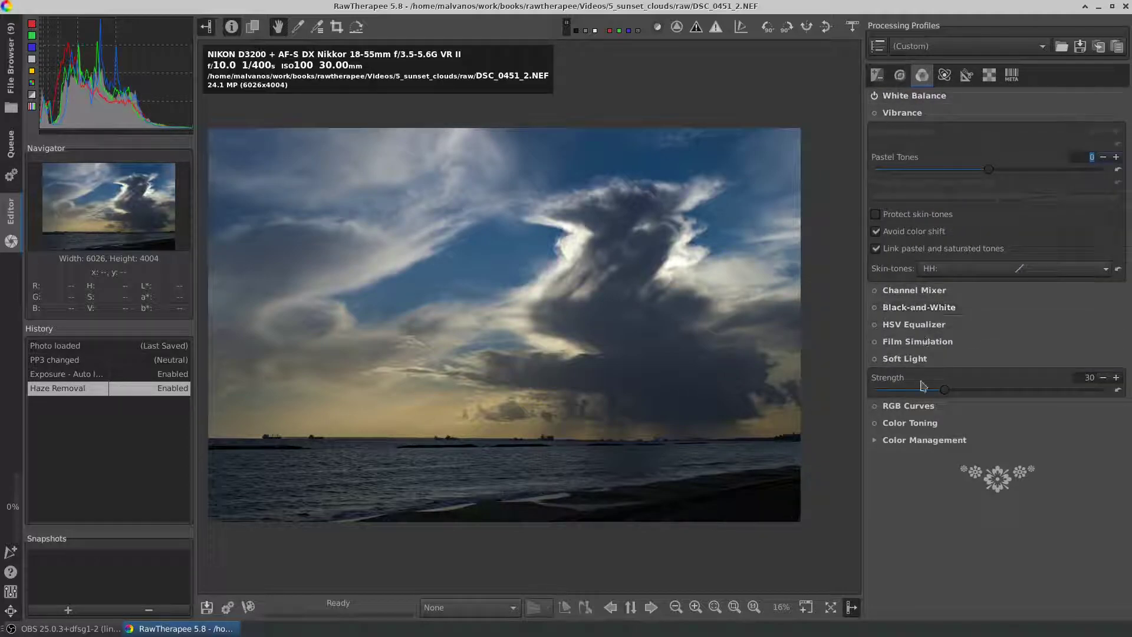
Enable Vibrance with Pastel Tones raised to 20.
click(926, 118)
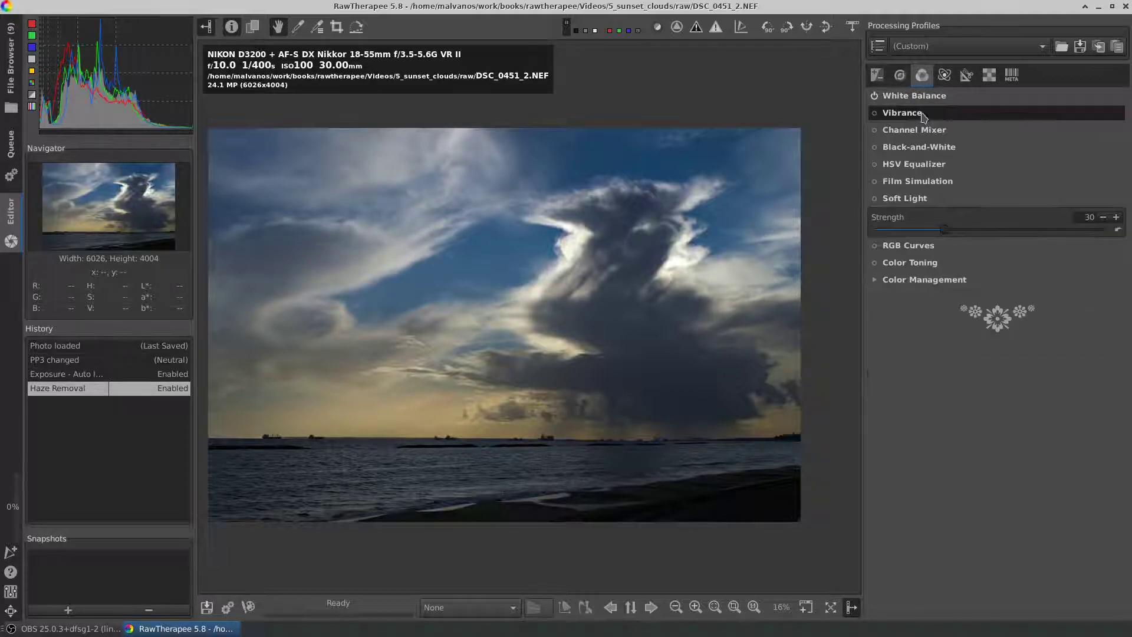
click(880, 113)
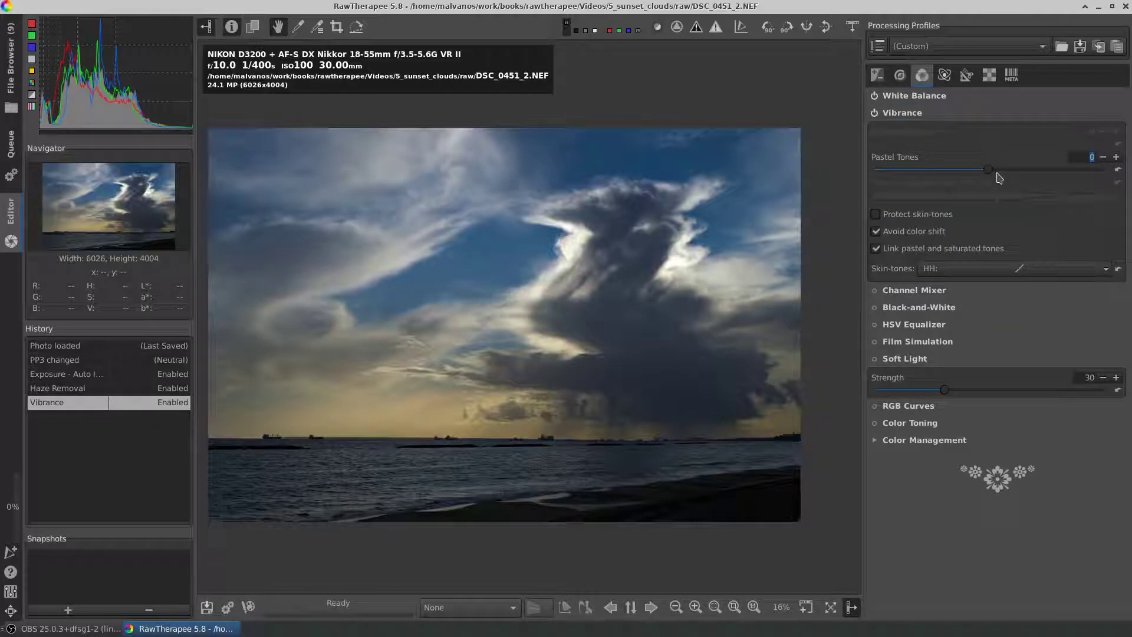
drag(993, 175, 1016, 173)
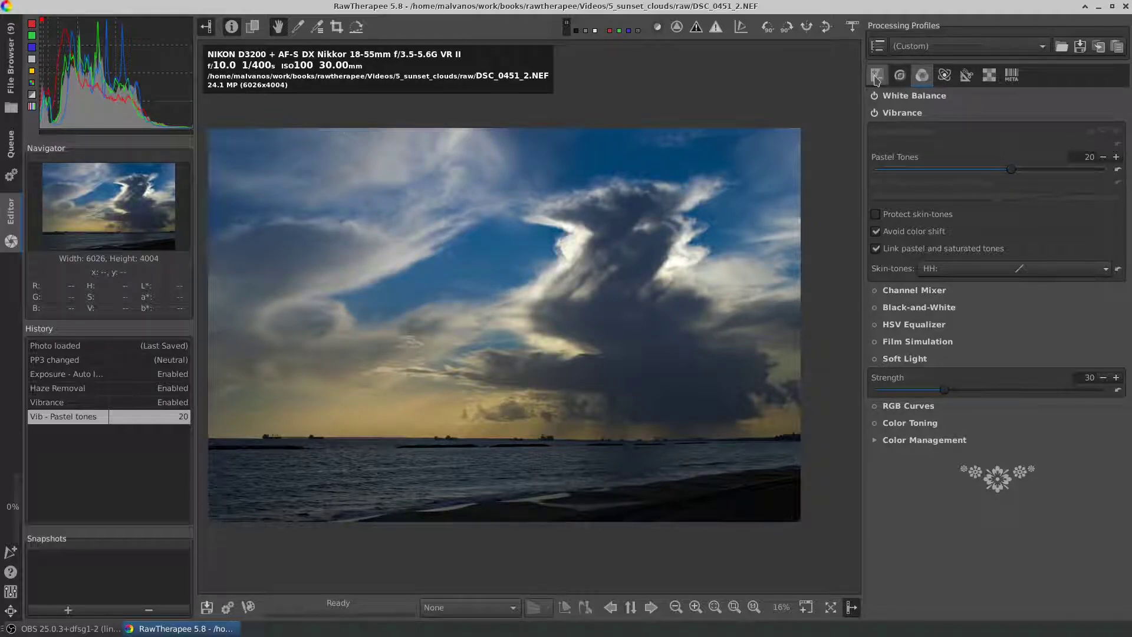
click(874, 75)
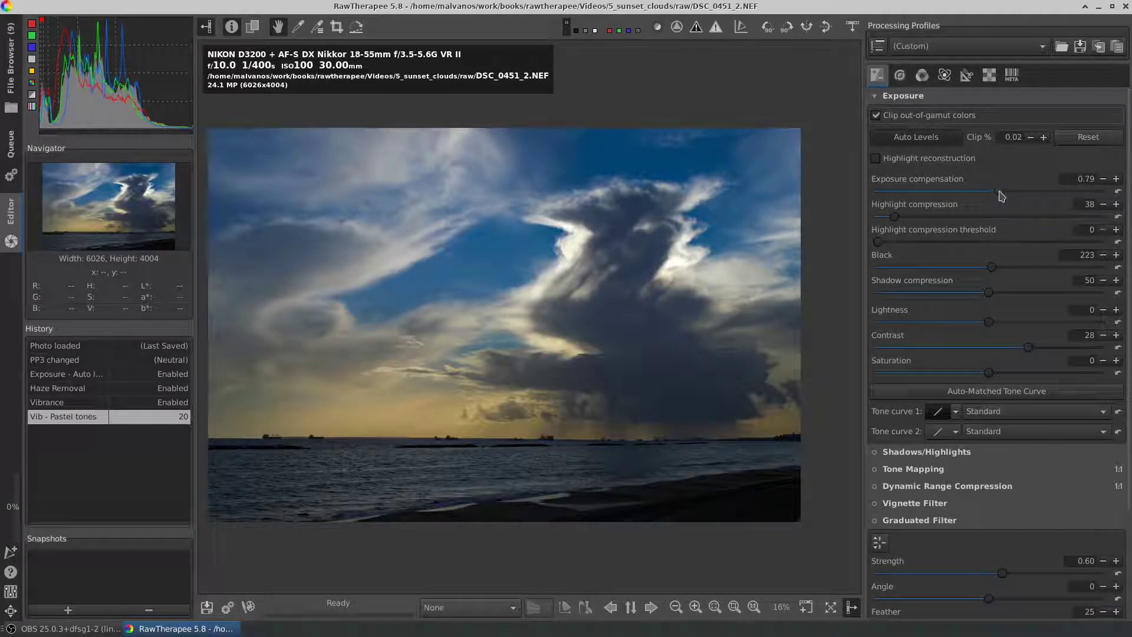
Set exposure compensation to 2.41 and enable Luminance Recovery highlight reconstruction.
drag(1000, 195, 1019, 195)
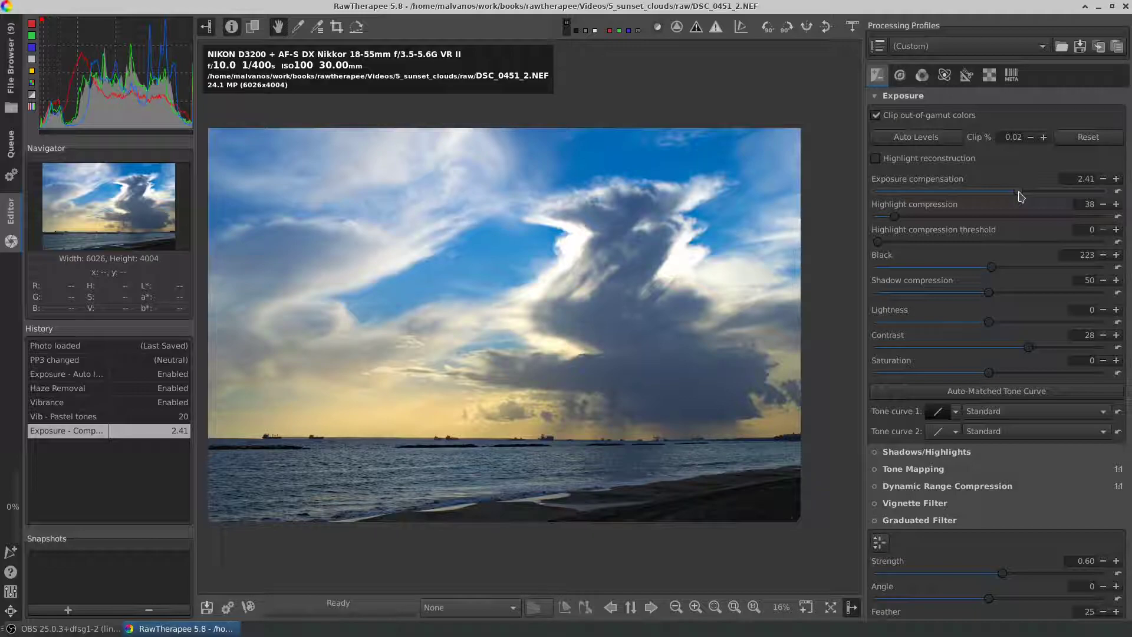
click(900, 162)
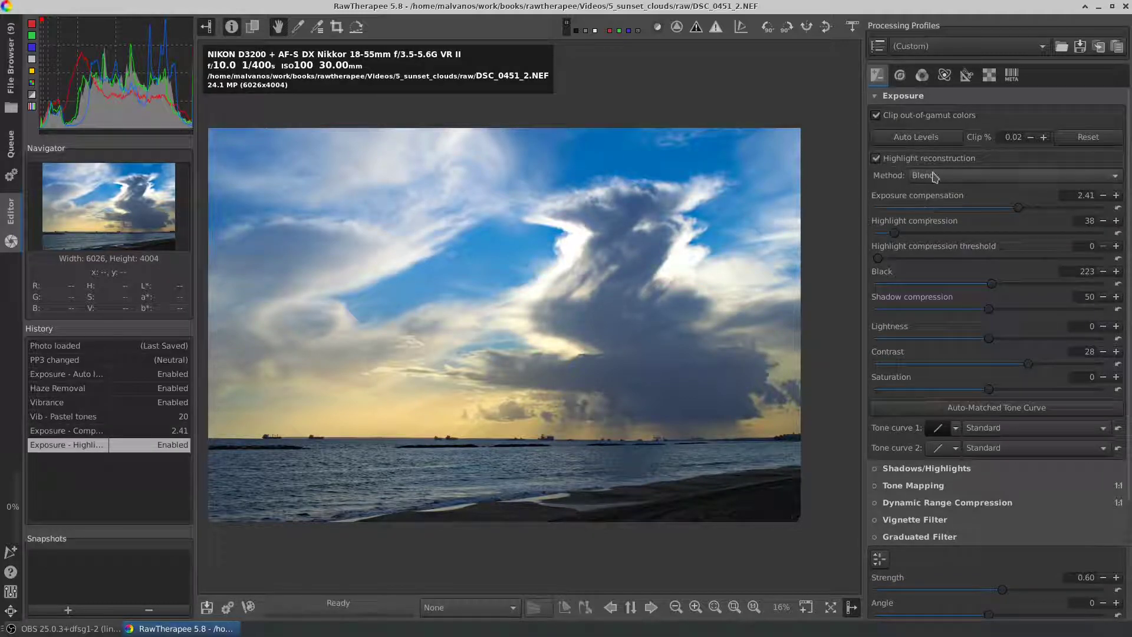
click(930, 175)
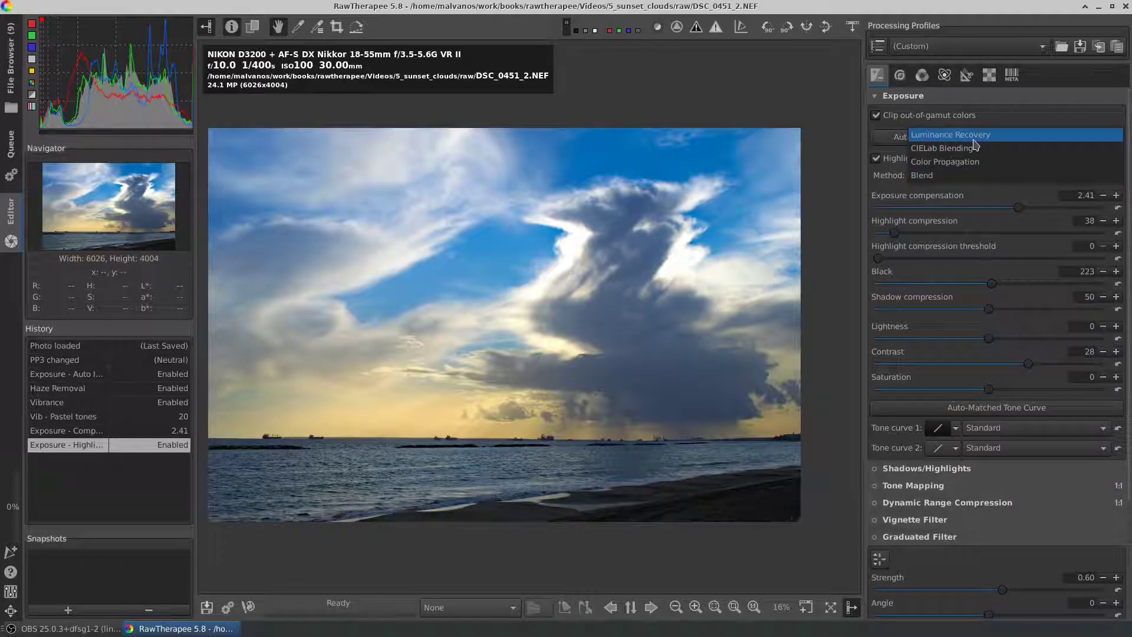
click(993, 140)
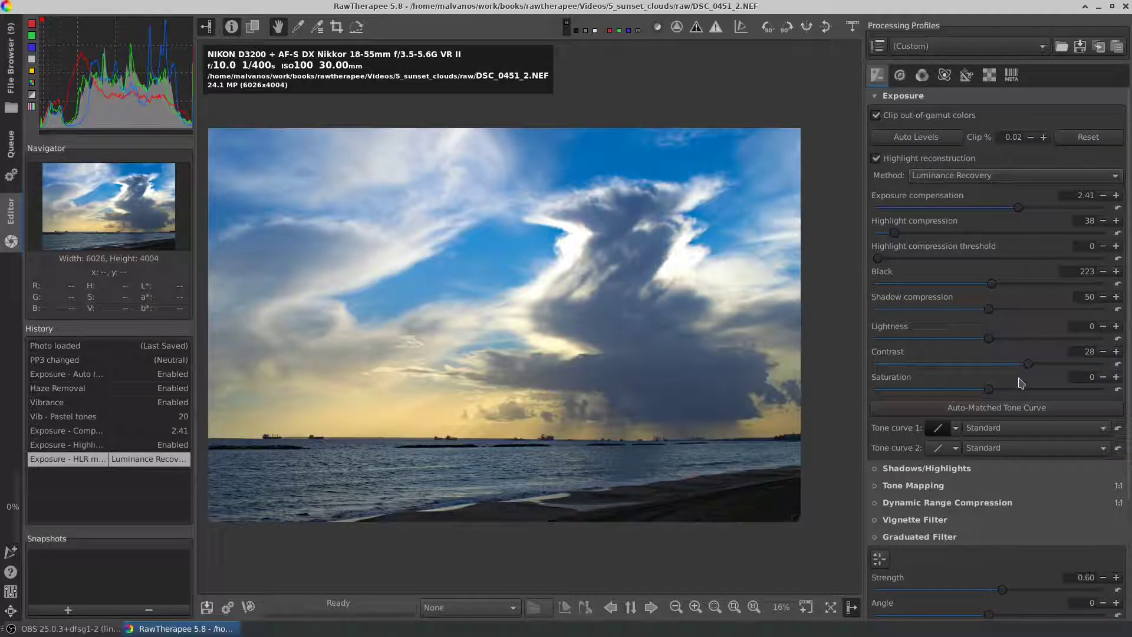
scroll(1019, 383, down, 3)
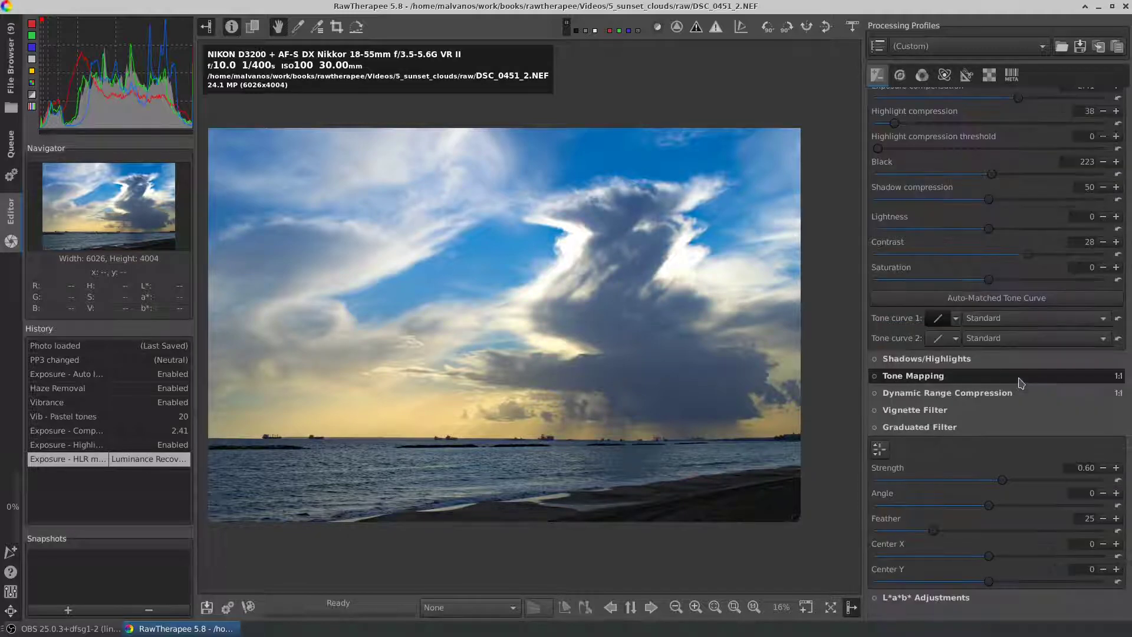
Switch Tone curve 1 to the parametric type and raise Darks to 40.
click(953, 319)
click(1014, 378)
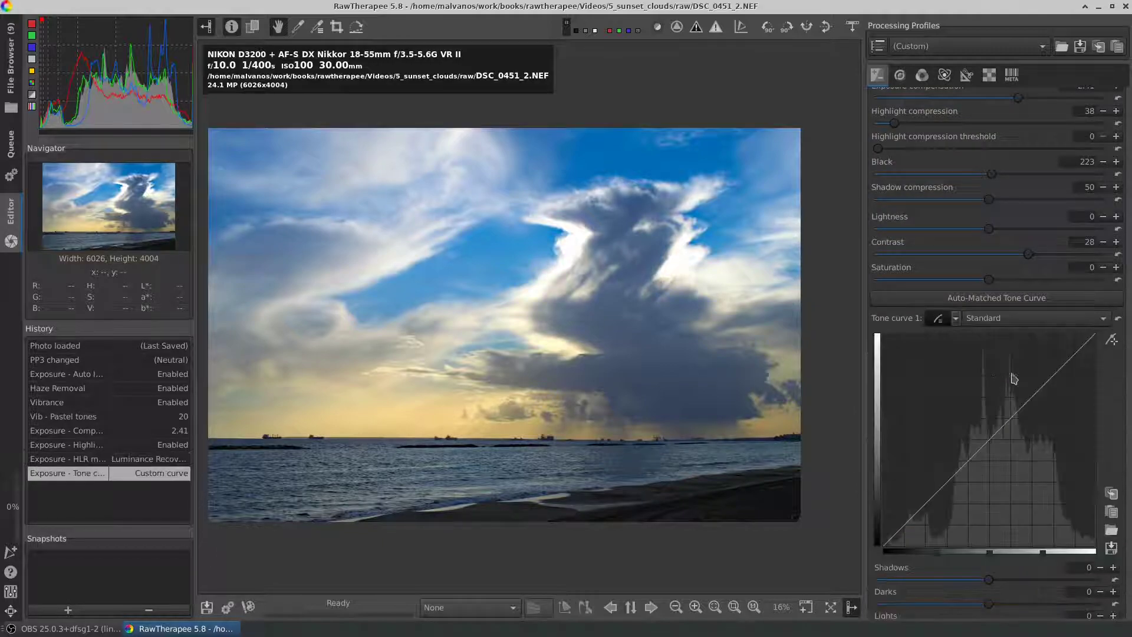
scroll(1014, 379, down, 2)
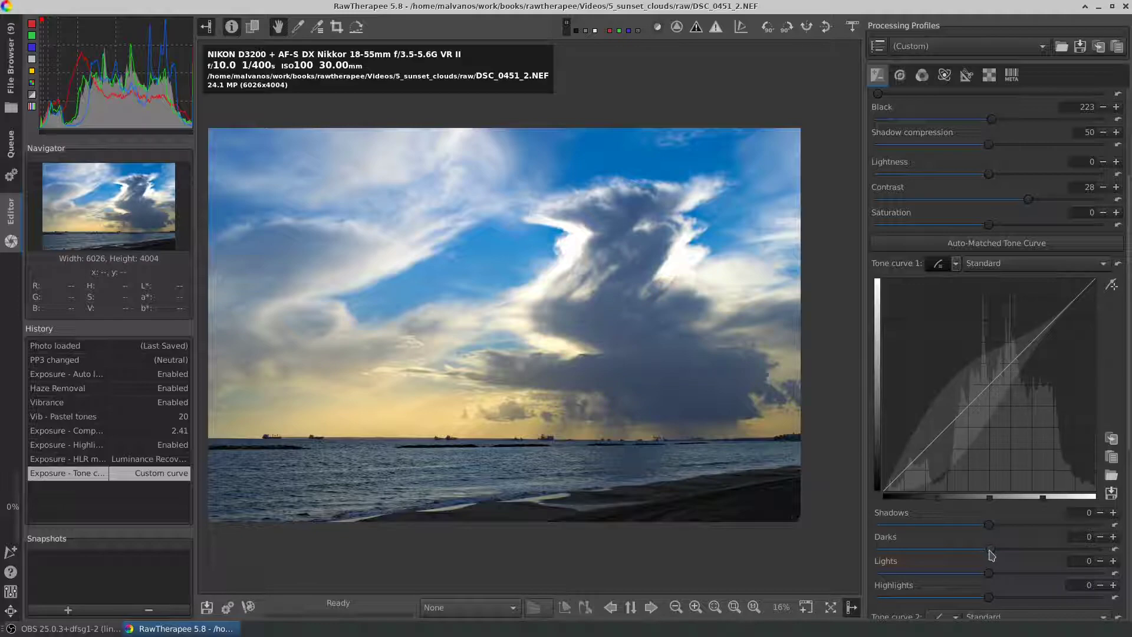
drag(989, 555, 1025, 554)
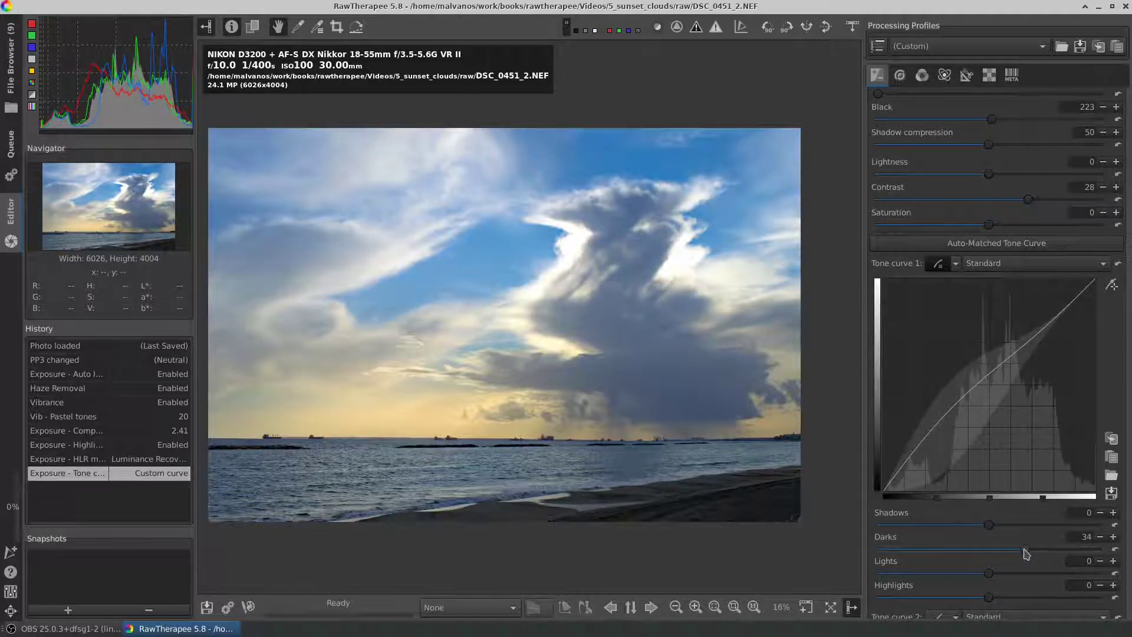
drag(1029, 553, 1032, 552)
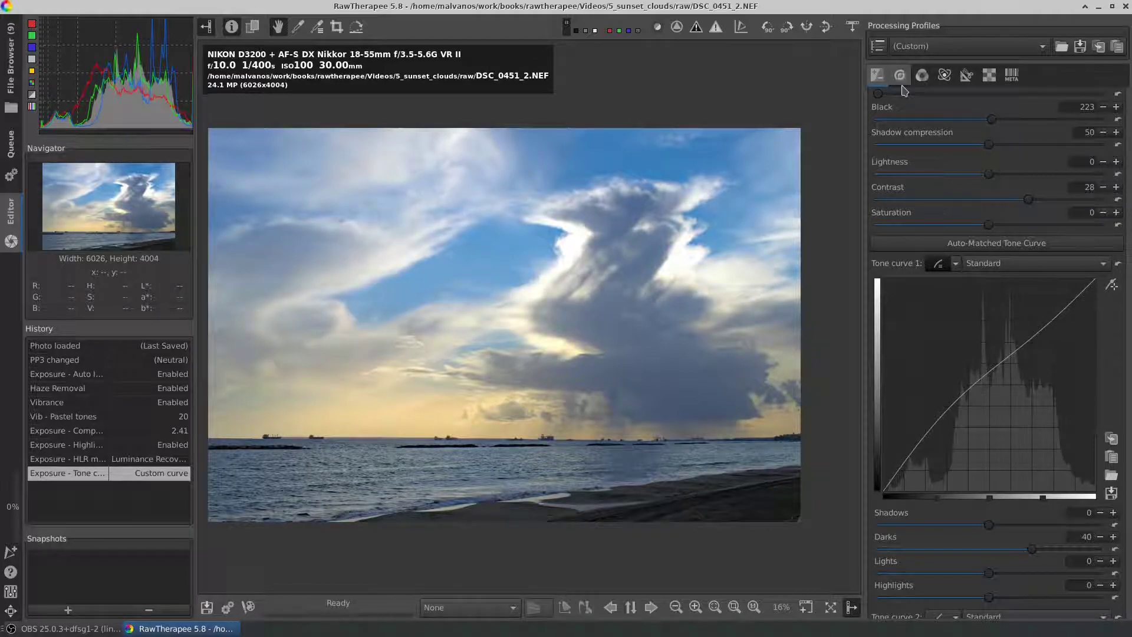
Lower the Vibrance Pastel Tones from 20 to 6.
click(900, 75)
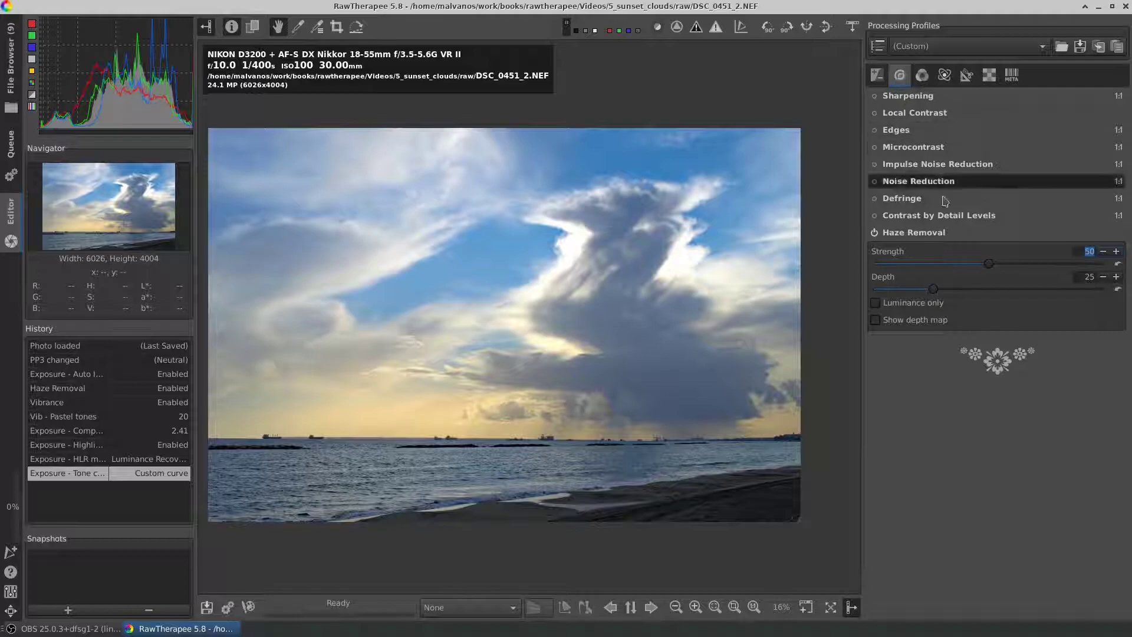
click(922, 75)
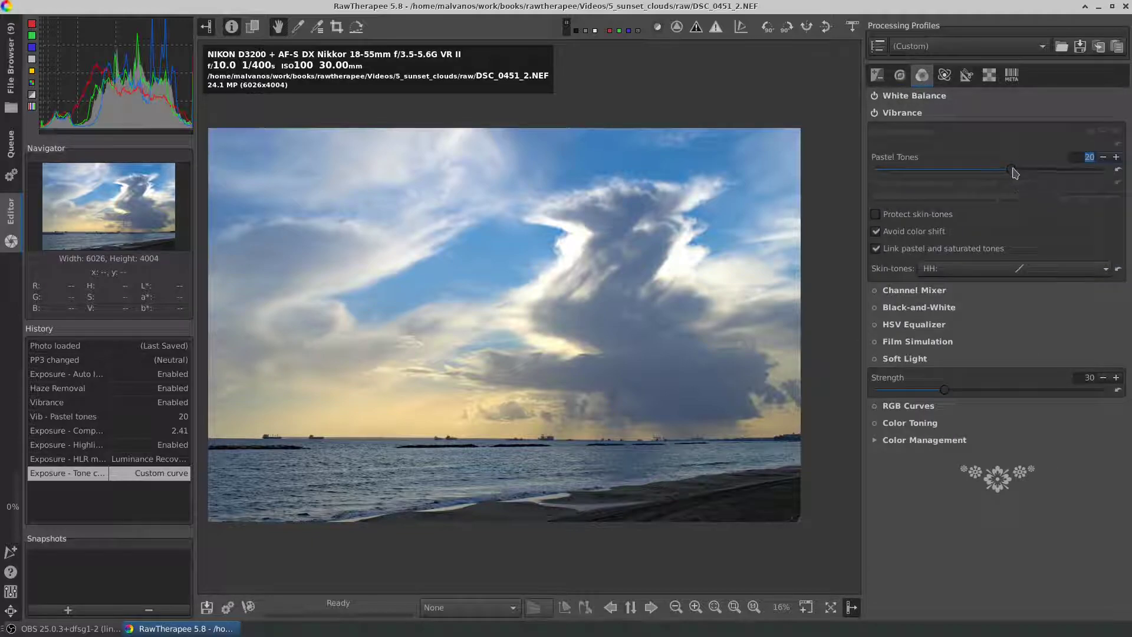
drag(1012, 170, 998, 168)
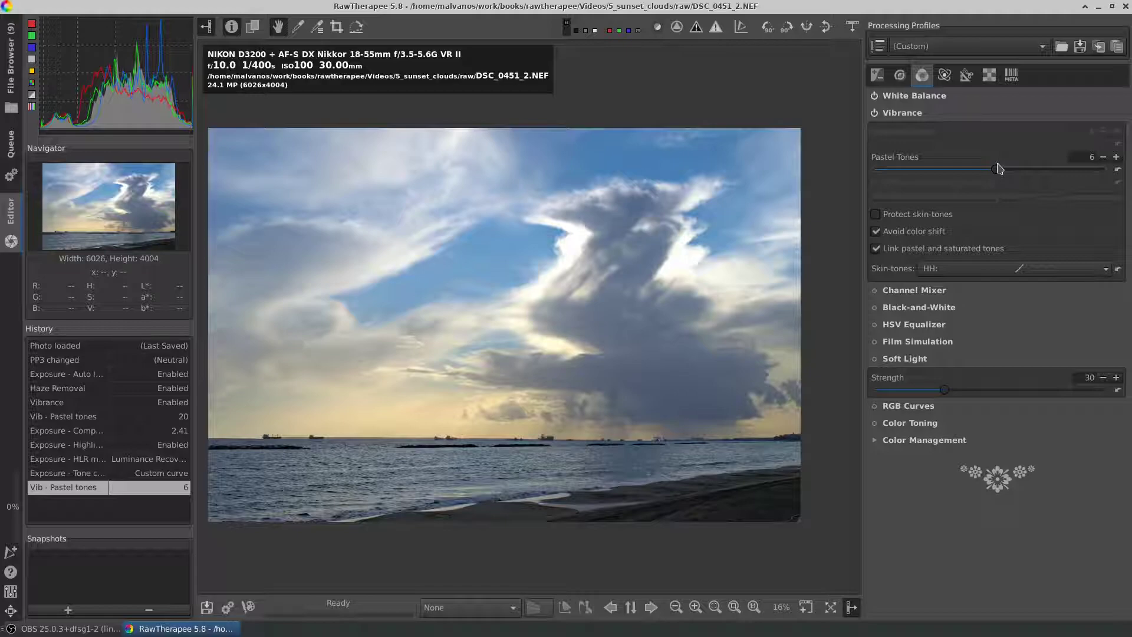
Raise Highlight compression from 38 to 67, checking the clipping indicator.
click(876, 74)
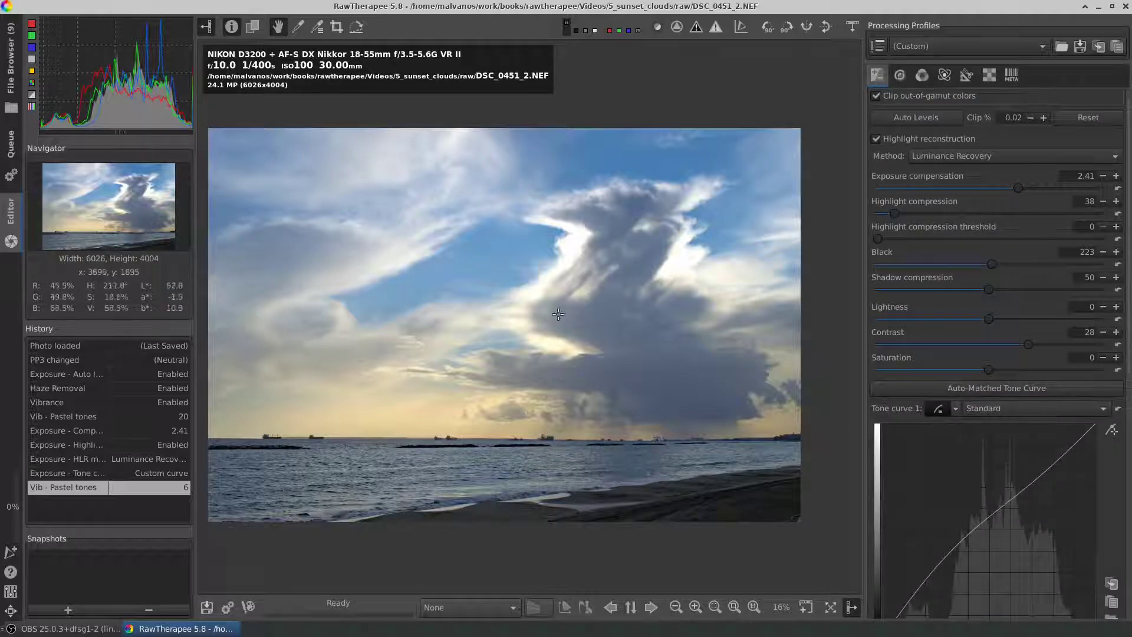
scroll(558, 313, up, 1)
scroll(559, 314, up, 1)
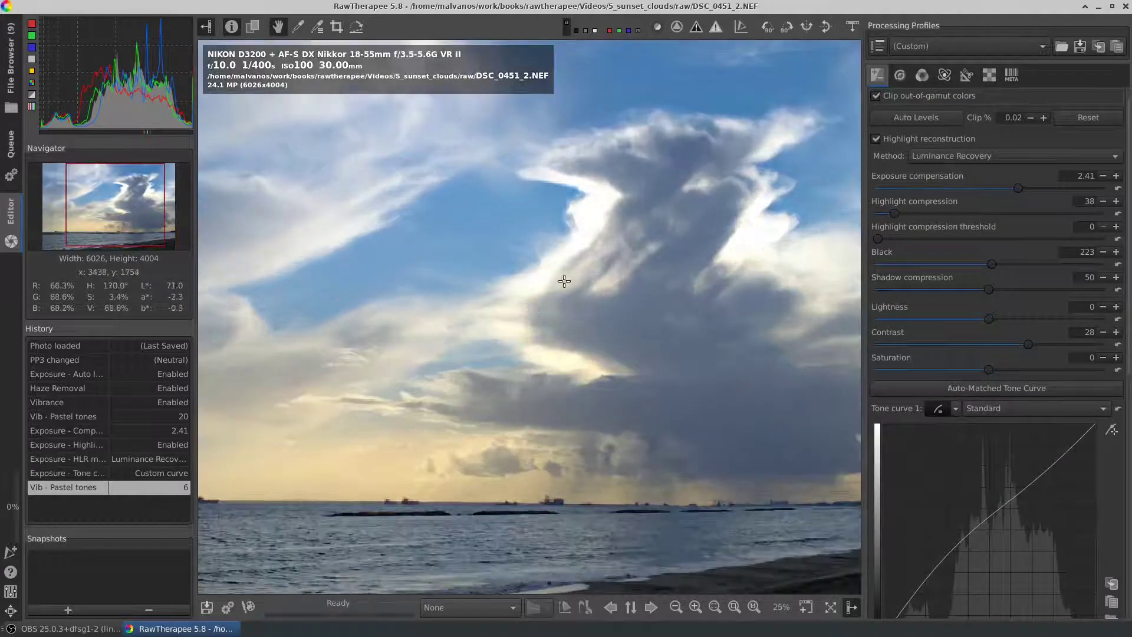
click(715, 27)
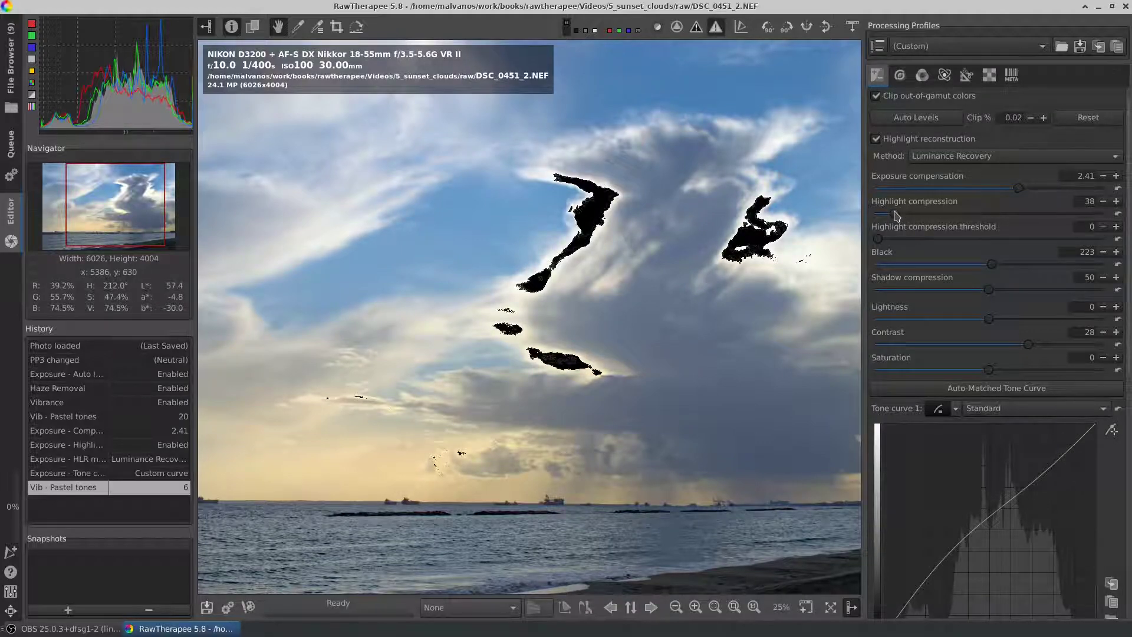
drag(896, 215, 908, 215)
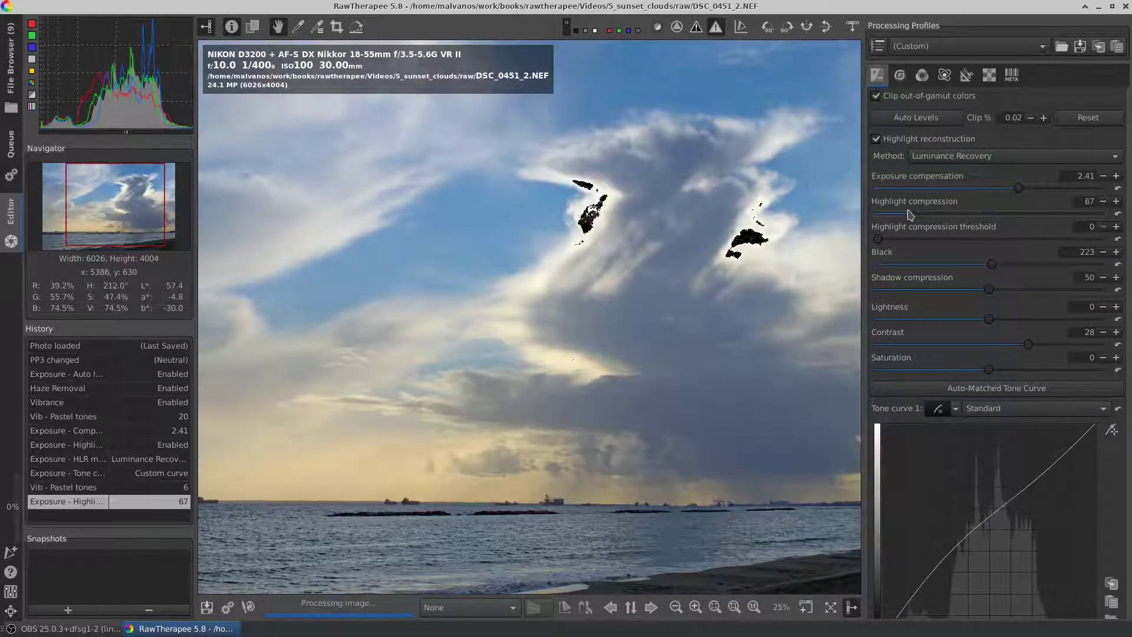
key(less)
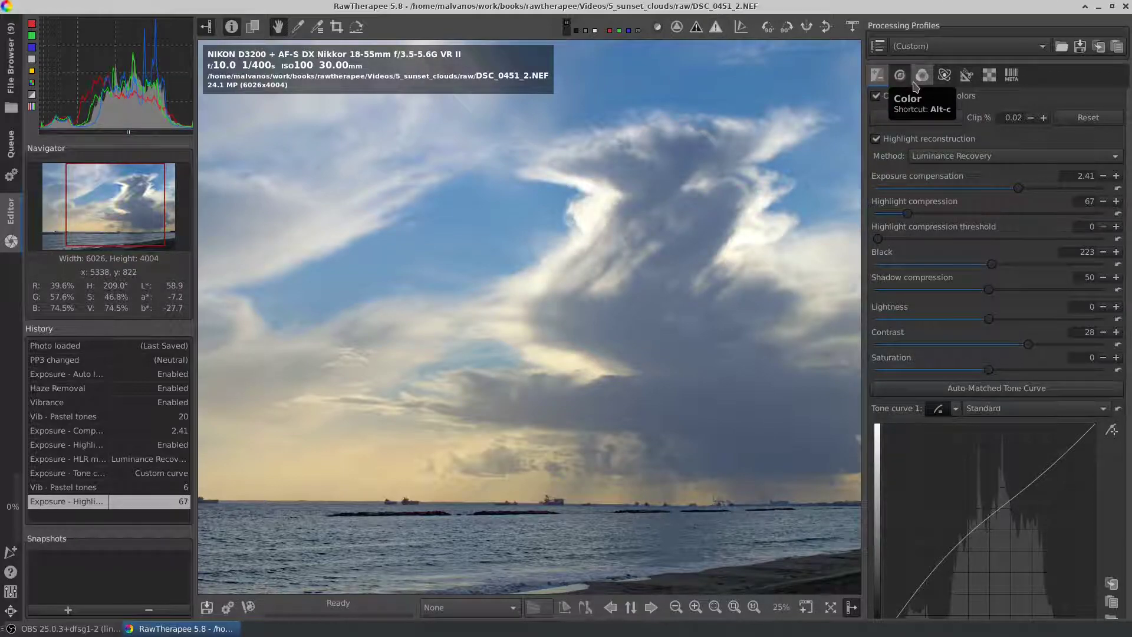
scroll(728, 480, up, 2)
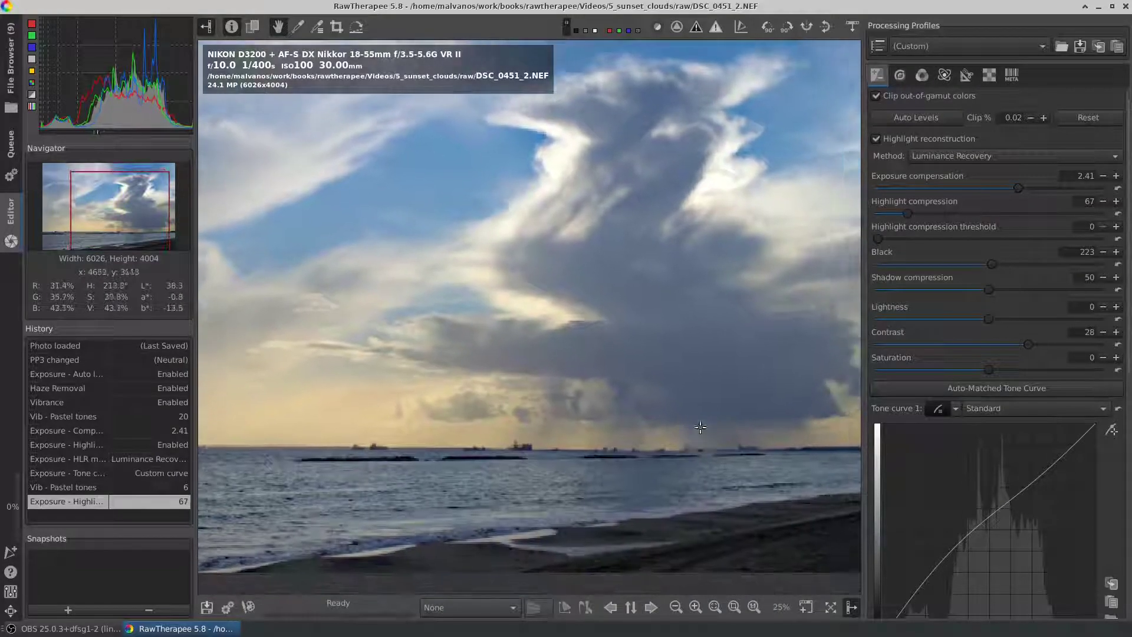
scroll(701, 428, up, 2)
scroll(498, 312, up, 2)
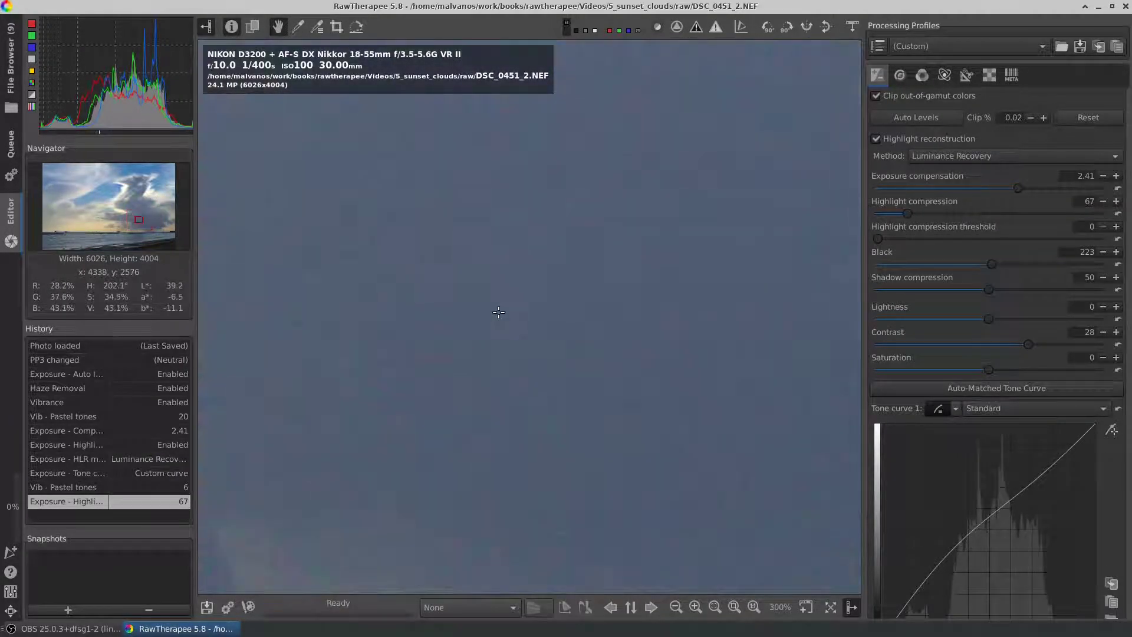
Enable Noise Reduction and set its Luminance control to Curve.
click(896, 78)
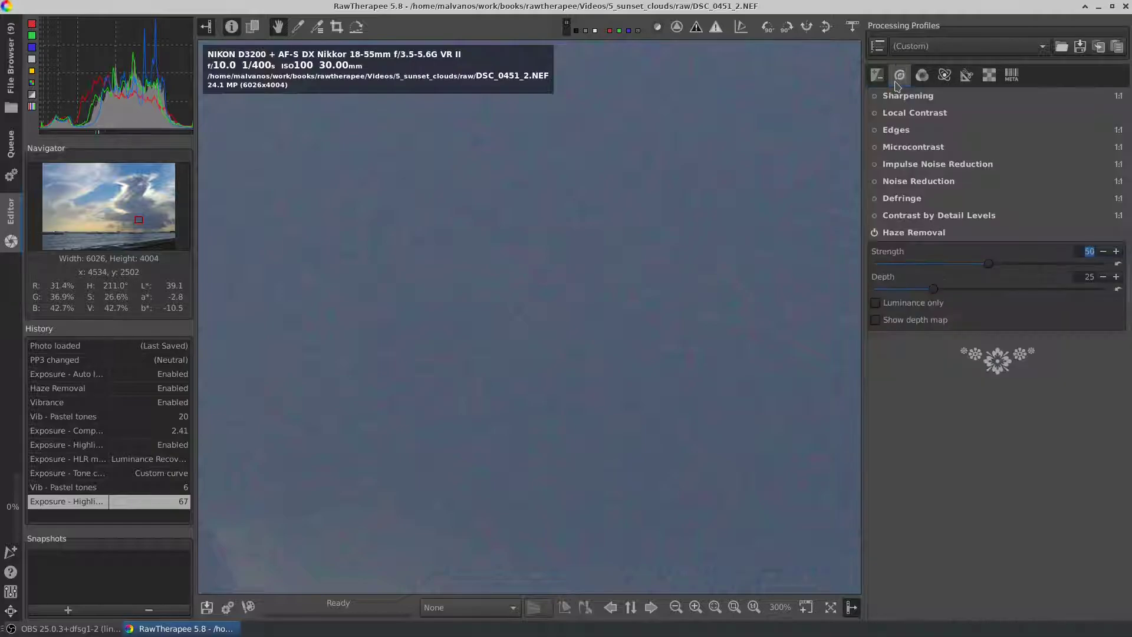
click(875, 183)
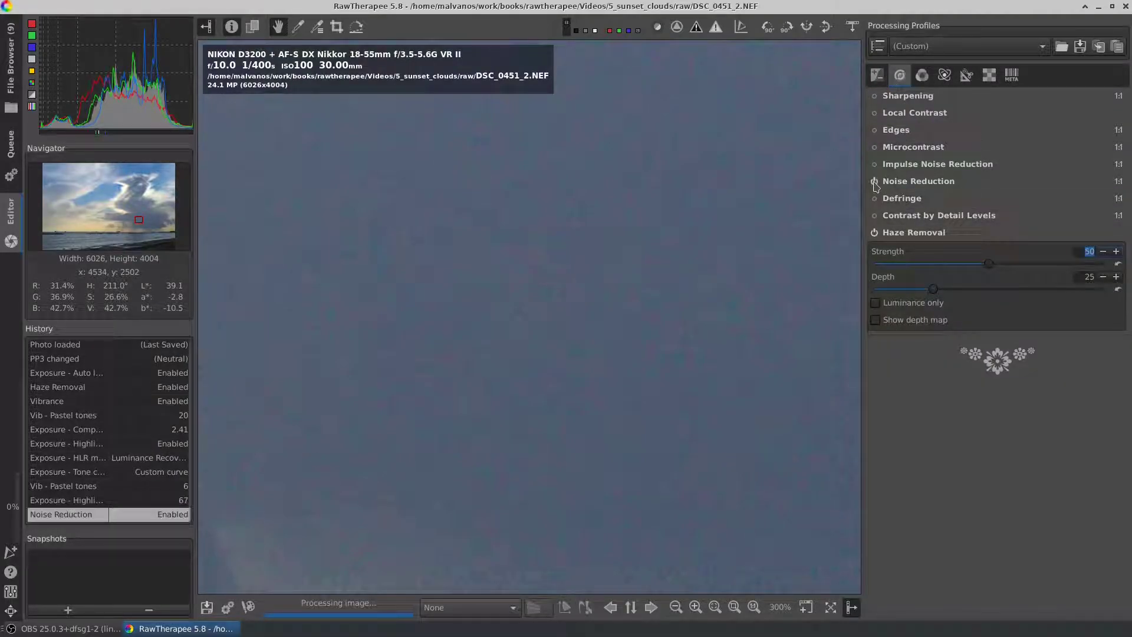
click(906, 182)
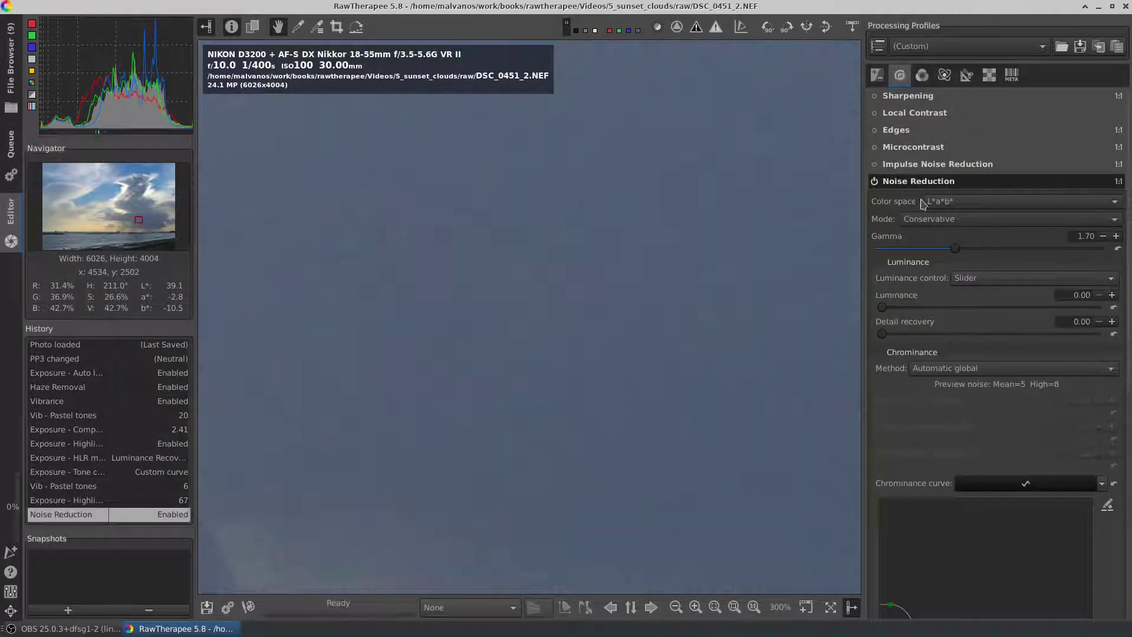
click(982, 278)
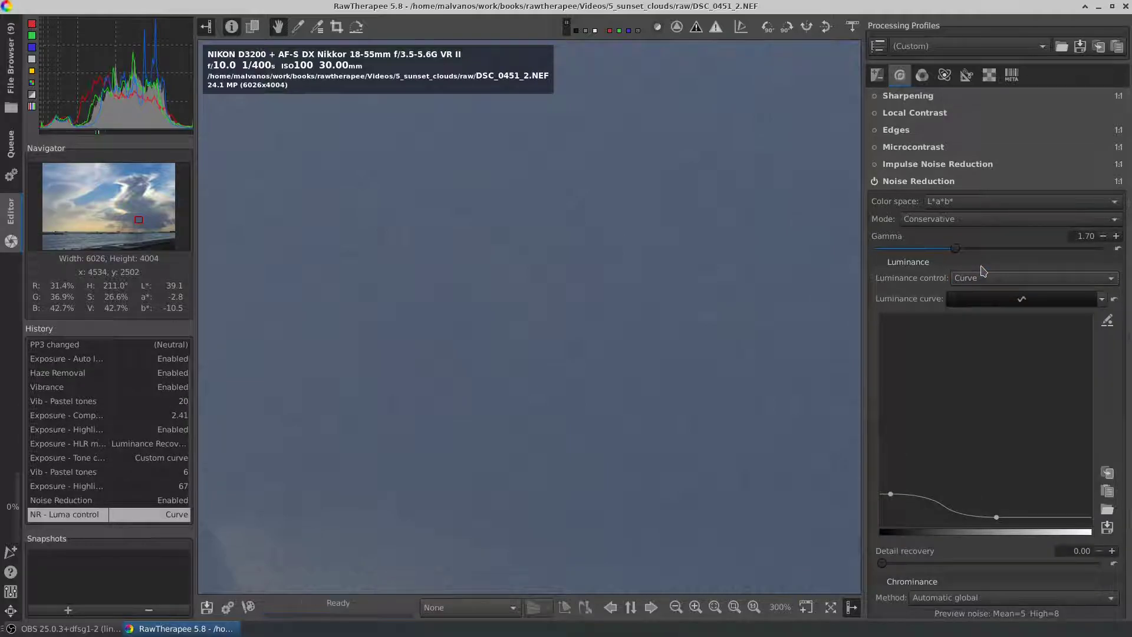
scroll(685, 280, down, 1)
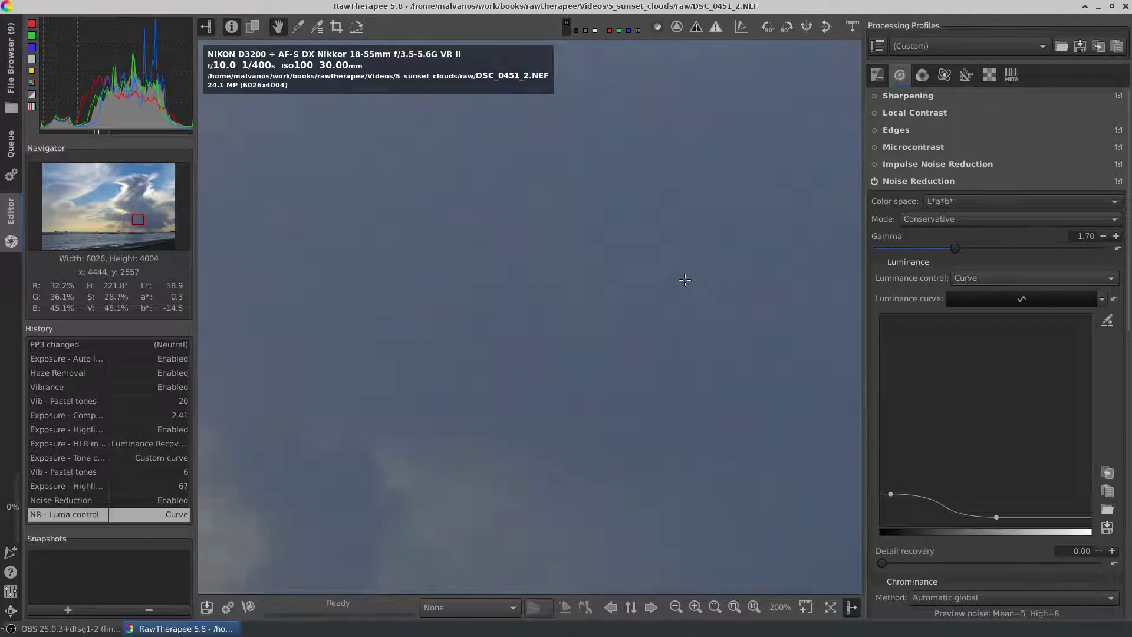
scroll(685, 280, down, 1)
scroll(685, 280, down, 1)
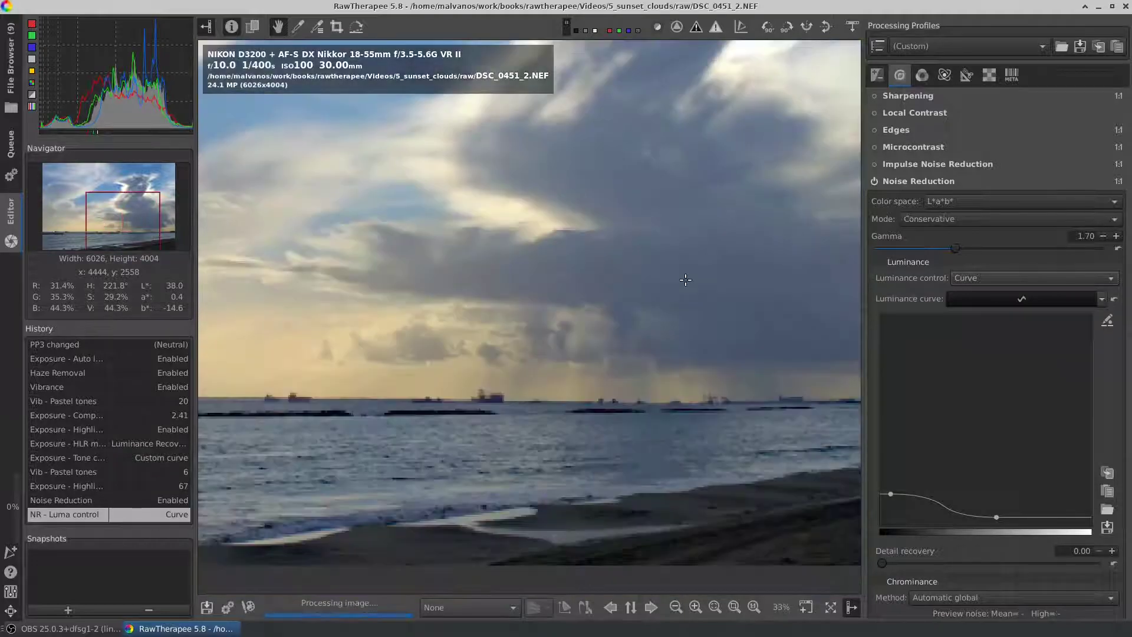
scroll(687, 281, down, 1)
scroll(691, 285, down, 1)
scroll(695, 290, down, 1)
scroll(695, 289, down, 1)
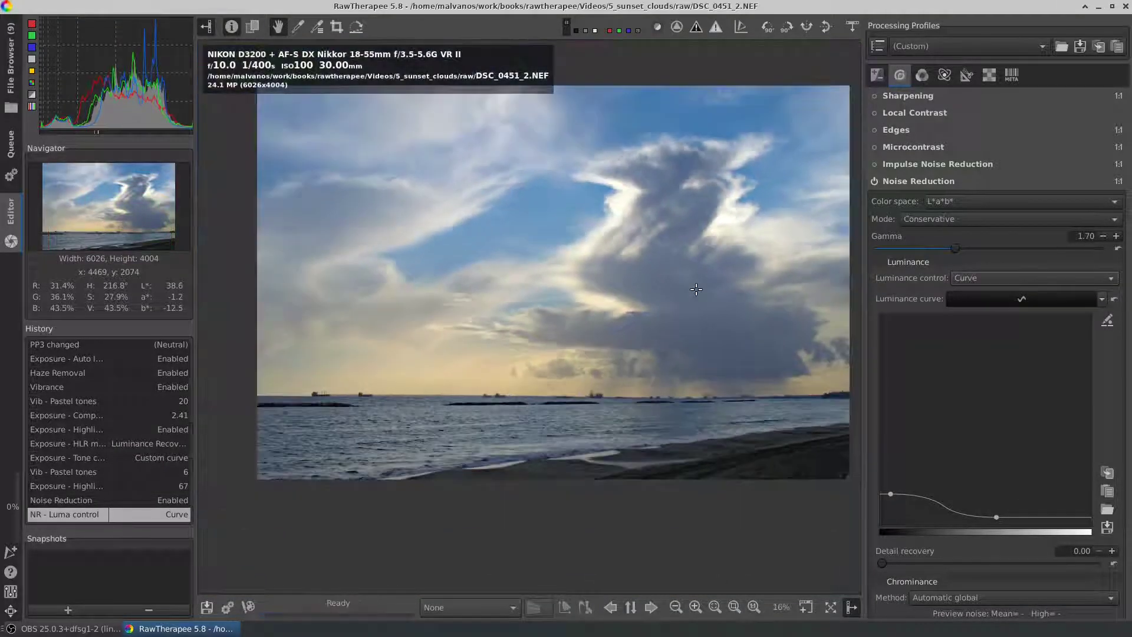
scroll(696, 289, down, 1)
scroll(684, 308, up, 1)
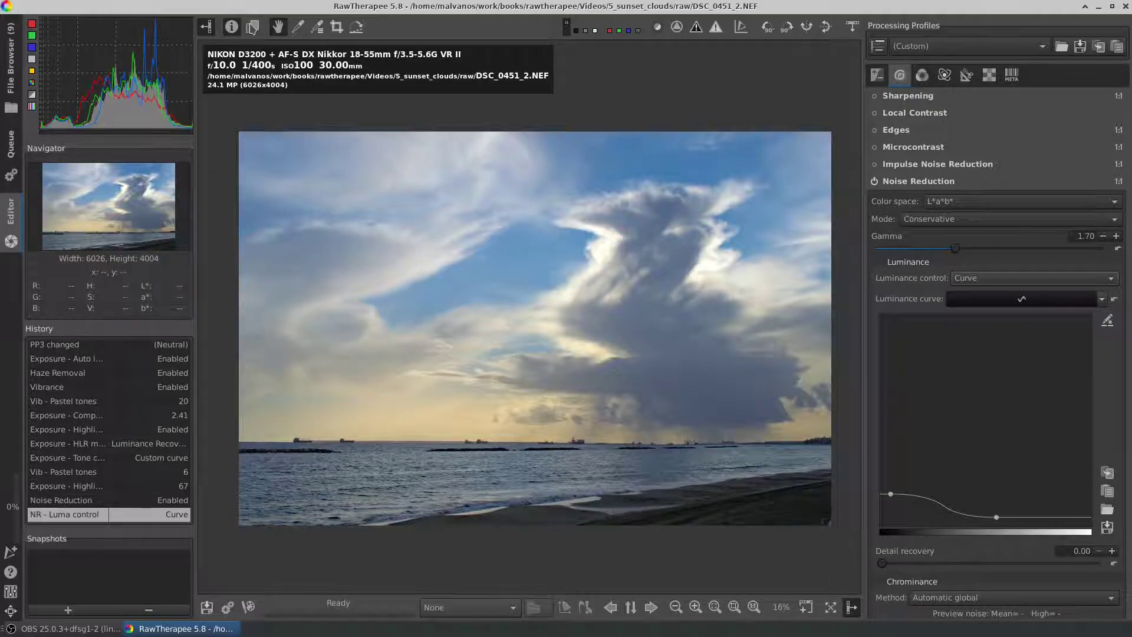
Show Before/After with the 'Photo loaded' state locked as Before.
key(shift+b)
scroll(135, 382, up, 1)
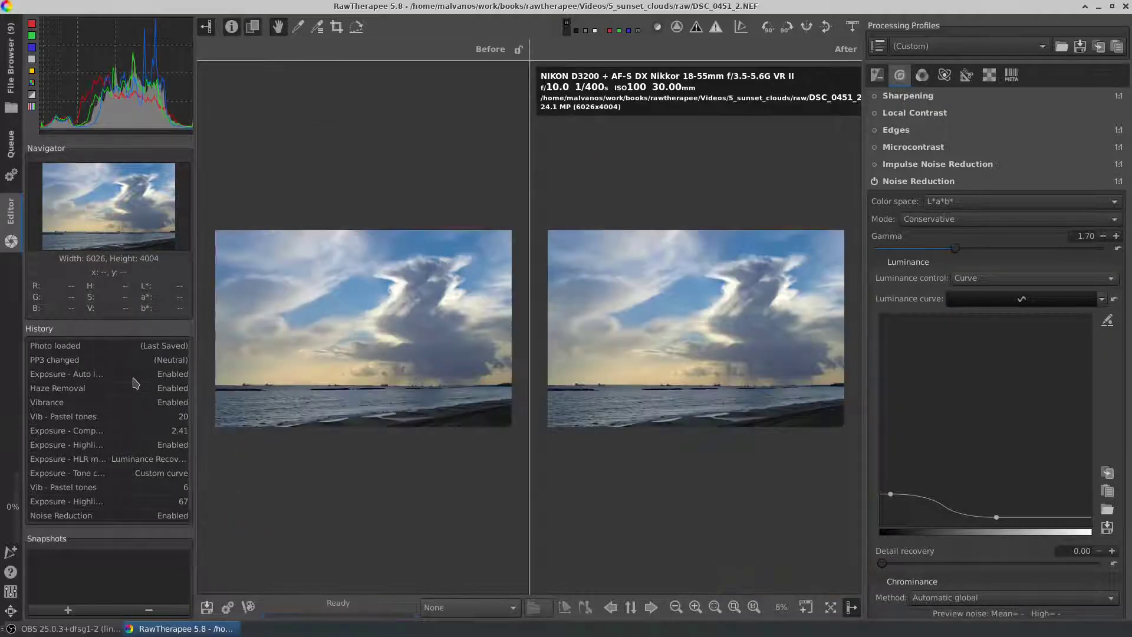
click(130, 347)
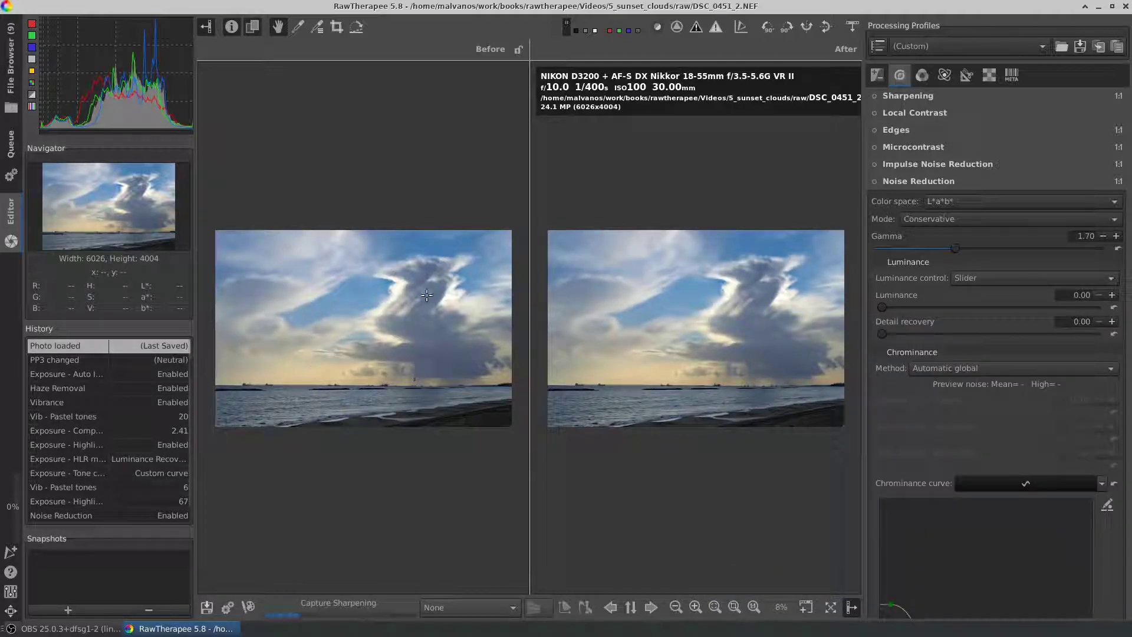
click(519, 50)
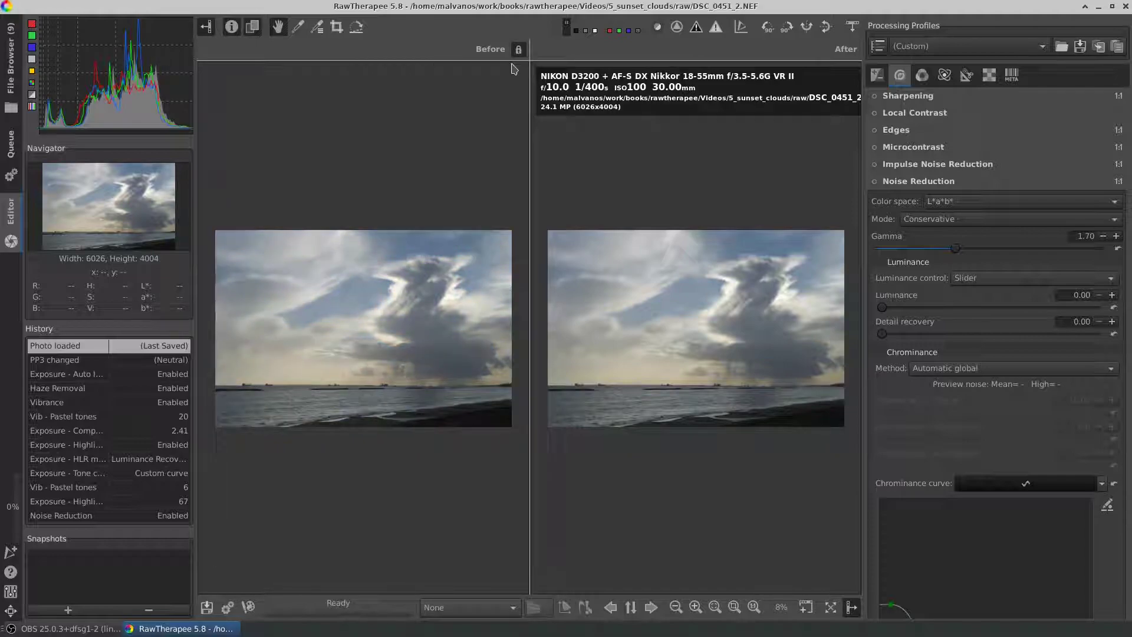
key(Down)
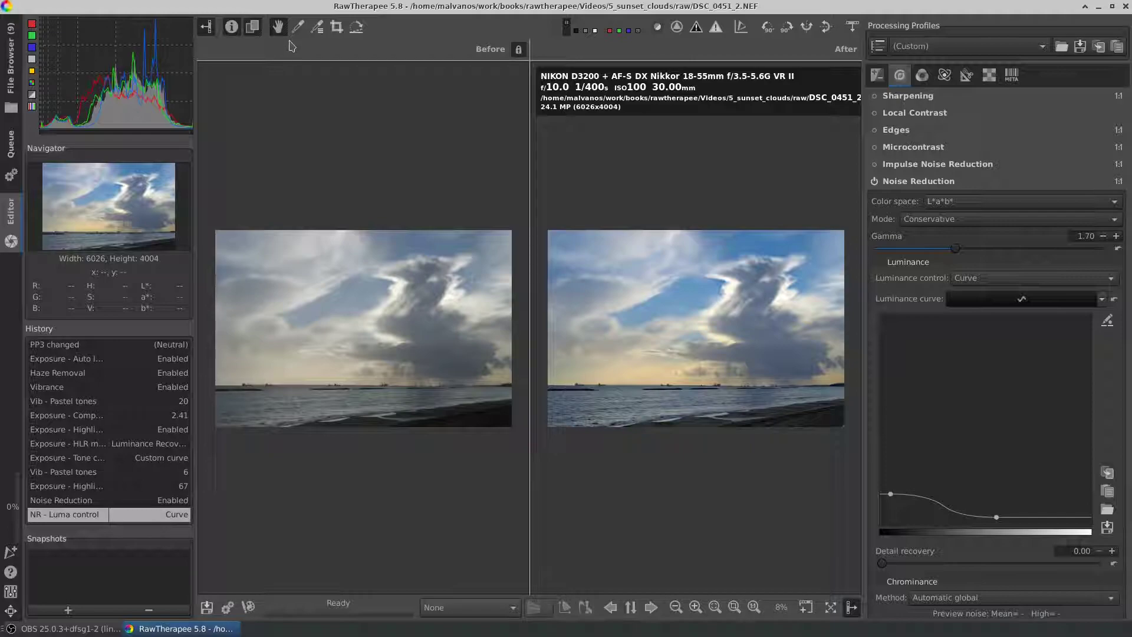
Hide both side panels, go fullscreen and pan the previews toward the beach.
click(852, 608)
click(205, 27)
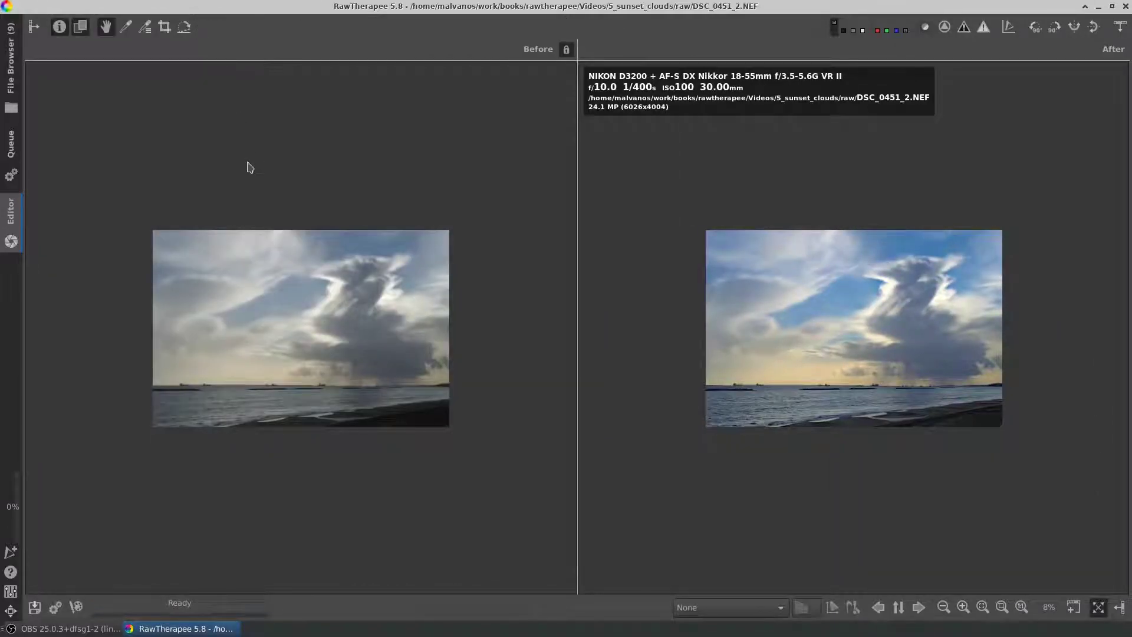
key(F11)
key(alt+f)
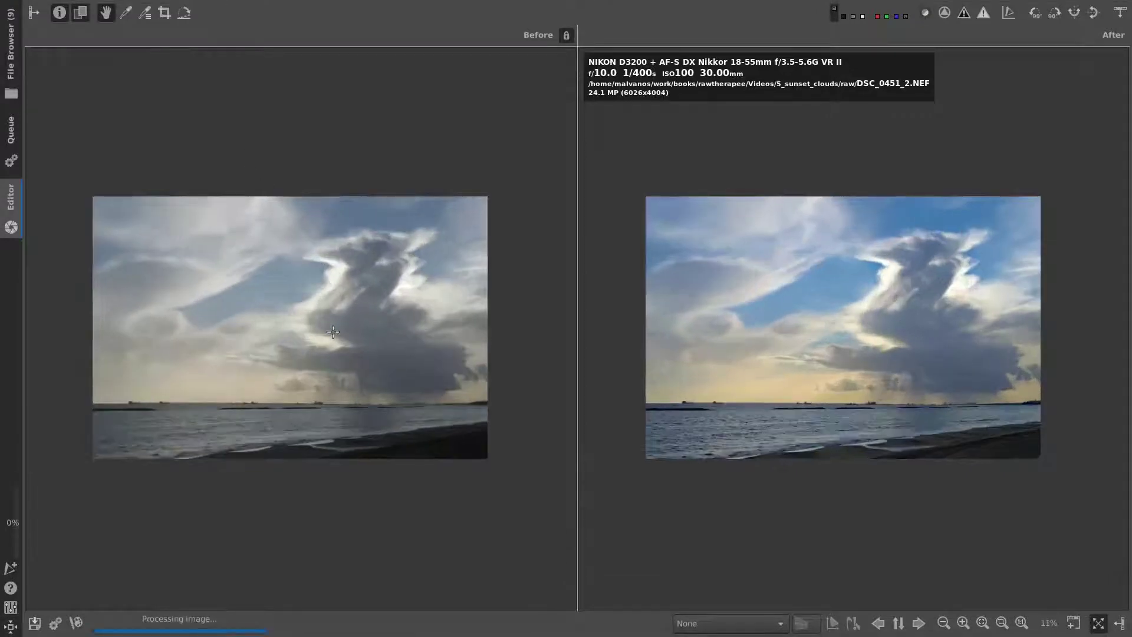
scroll(332, 332, up, 2)
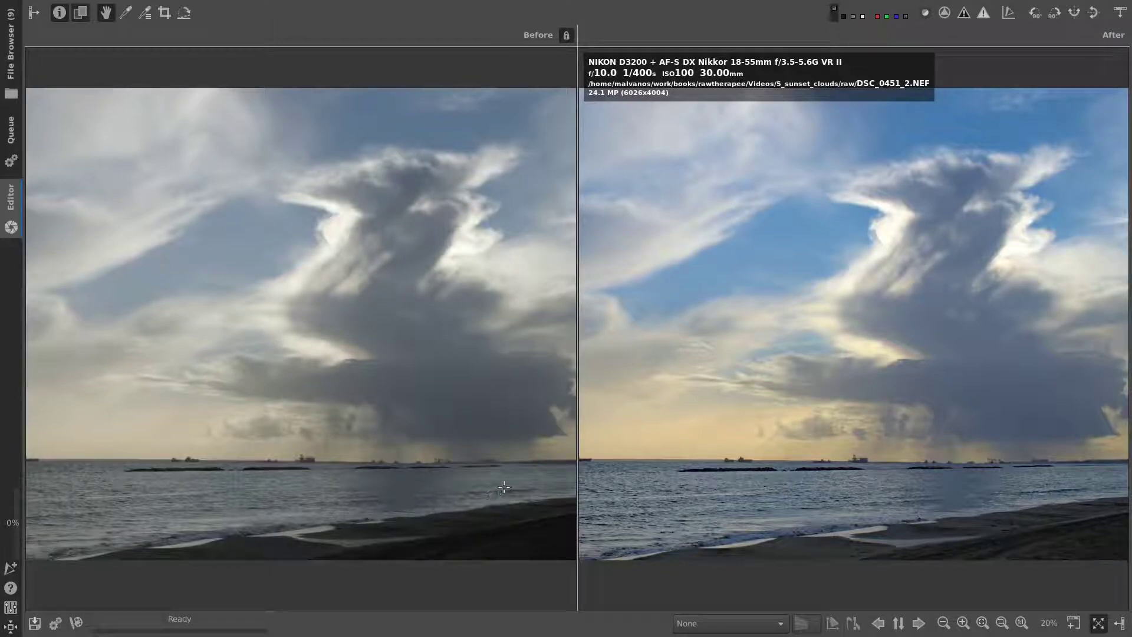
scroll(505, 480, up, 1)
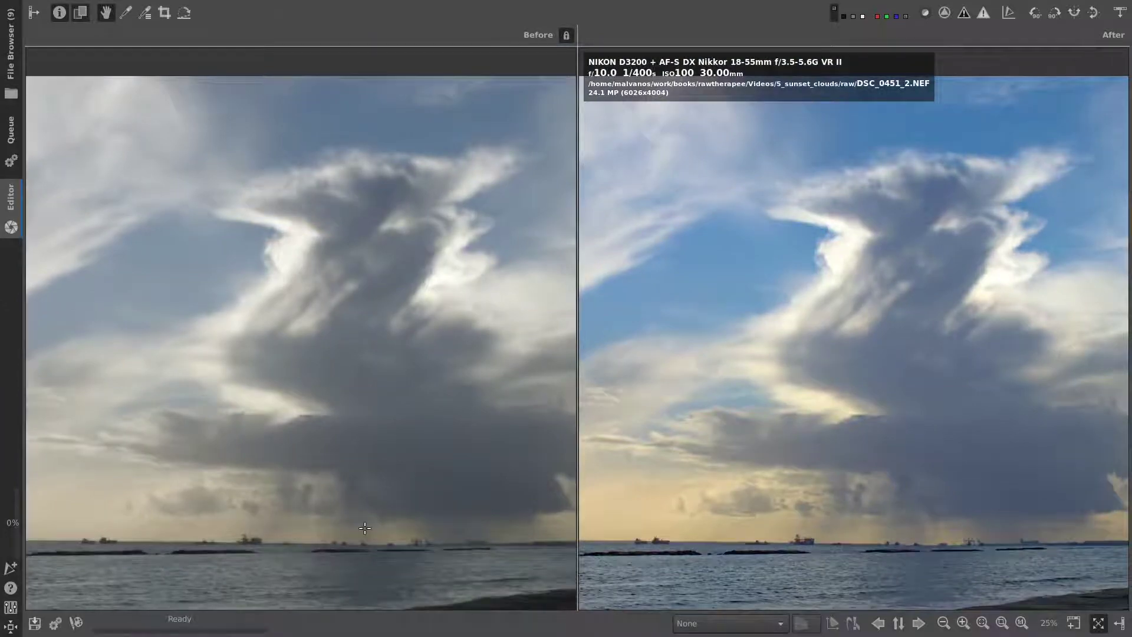
drag(364, 530, 369, 430)
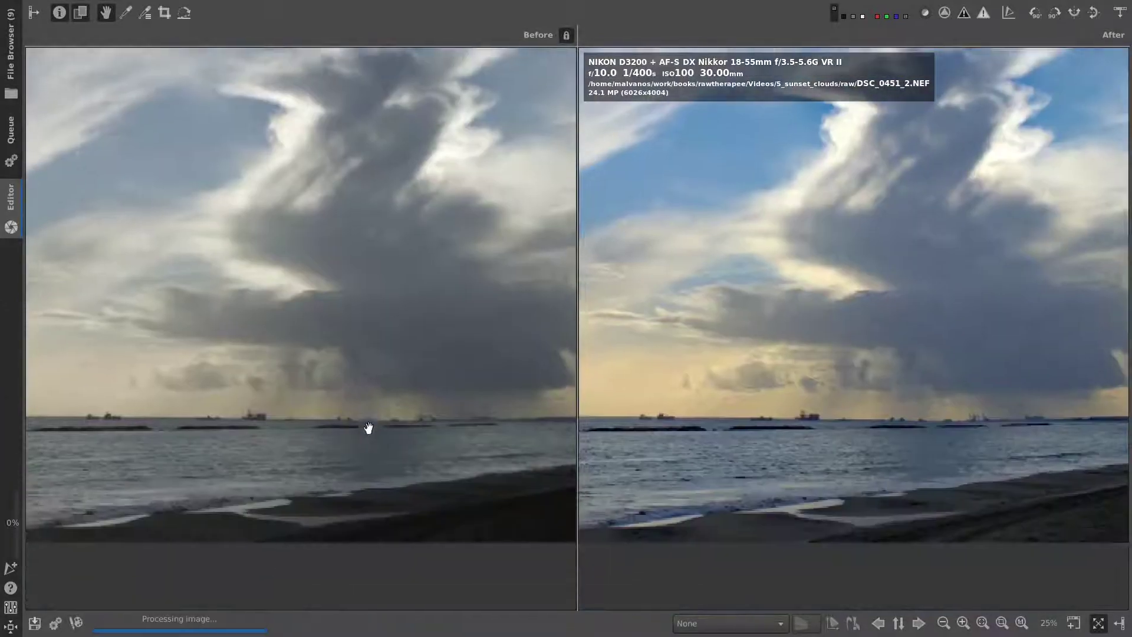